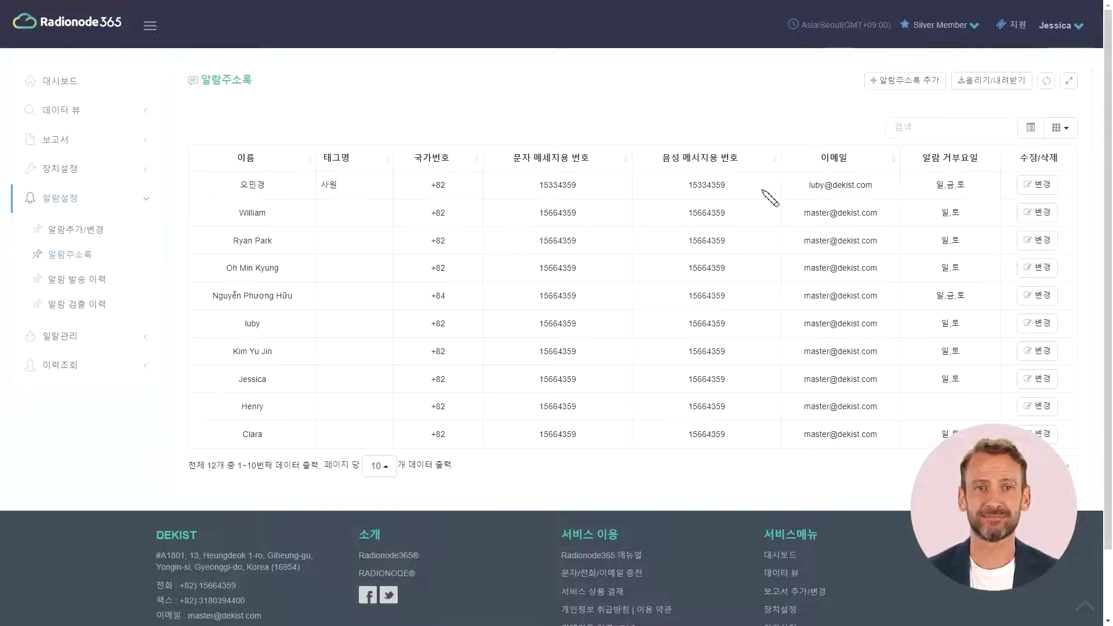
# - Download the example CSV file for uploading the alarm address book and open it in Excel
pyautogui.click(980, 90)
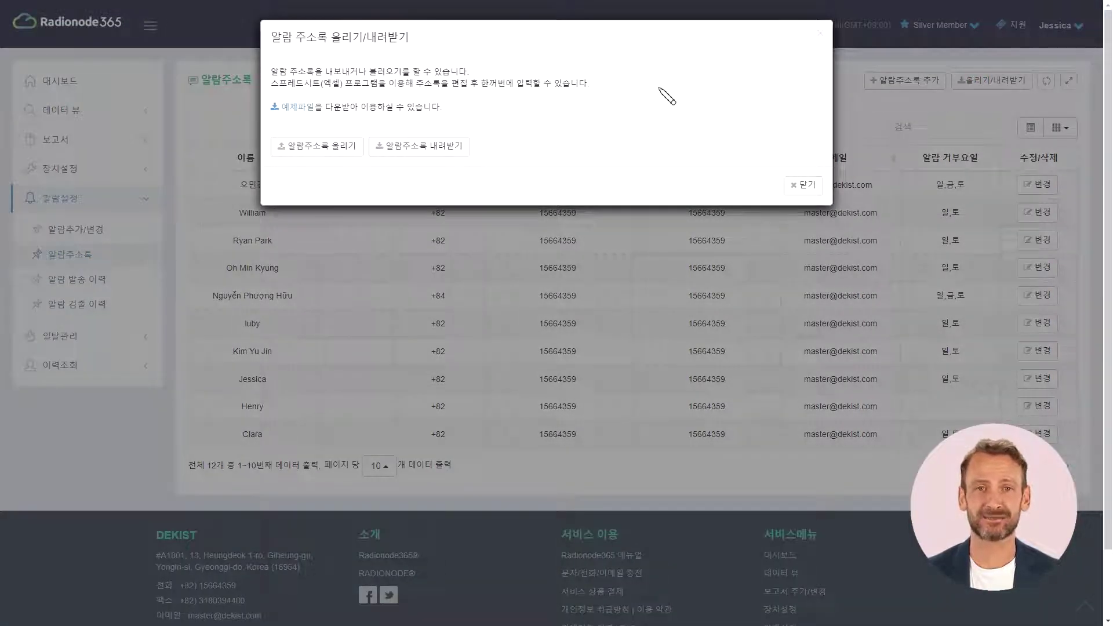
pyautogui.click(305, 108)
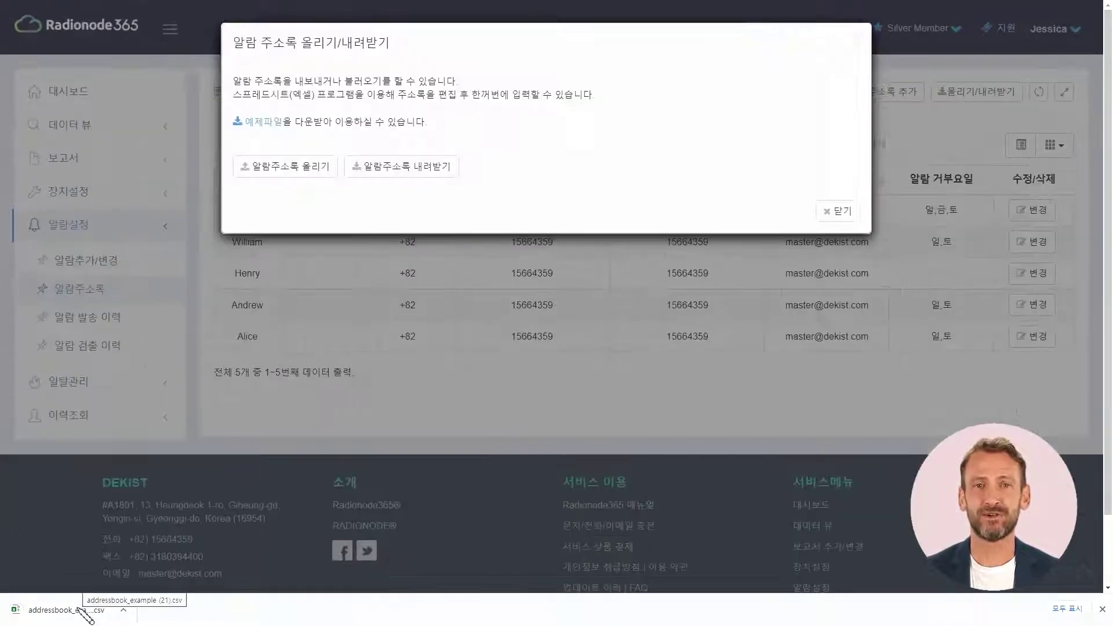
pyautogui.click(76, 608)
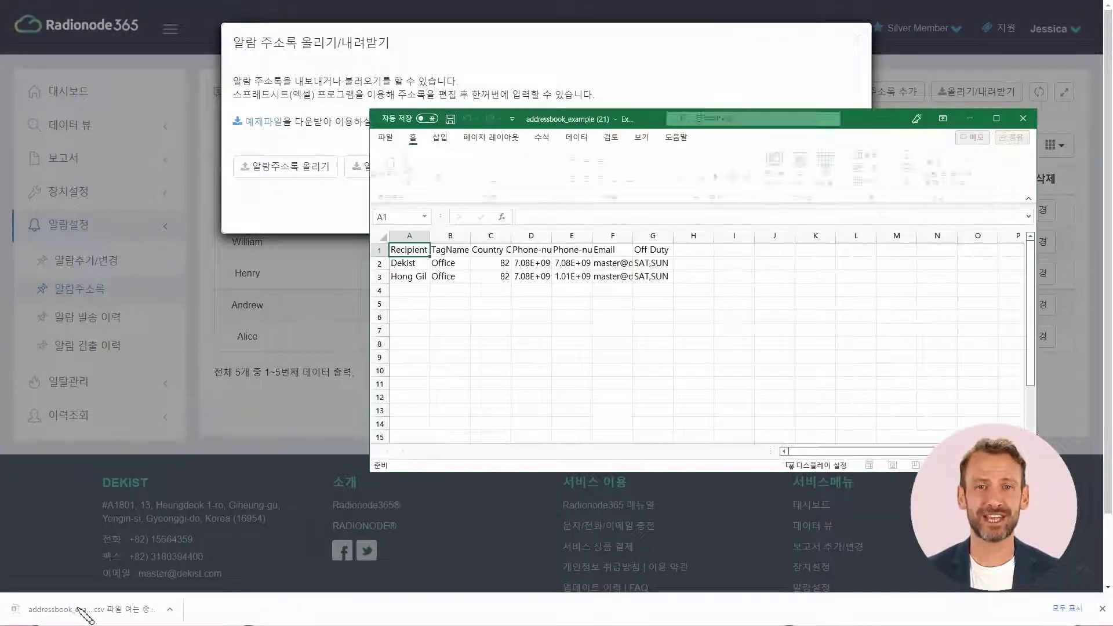
# - Replace the sample rows with the copied recipient list starting at cell A1 and save the CSV file
pyautogui.hotkey('ctrl', 'v')
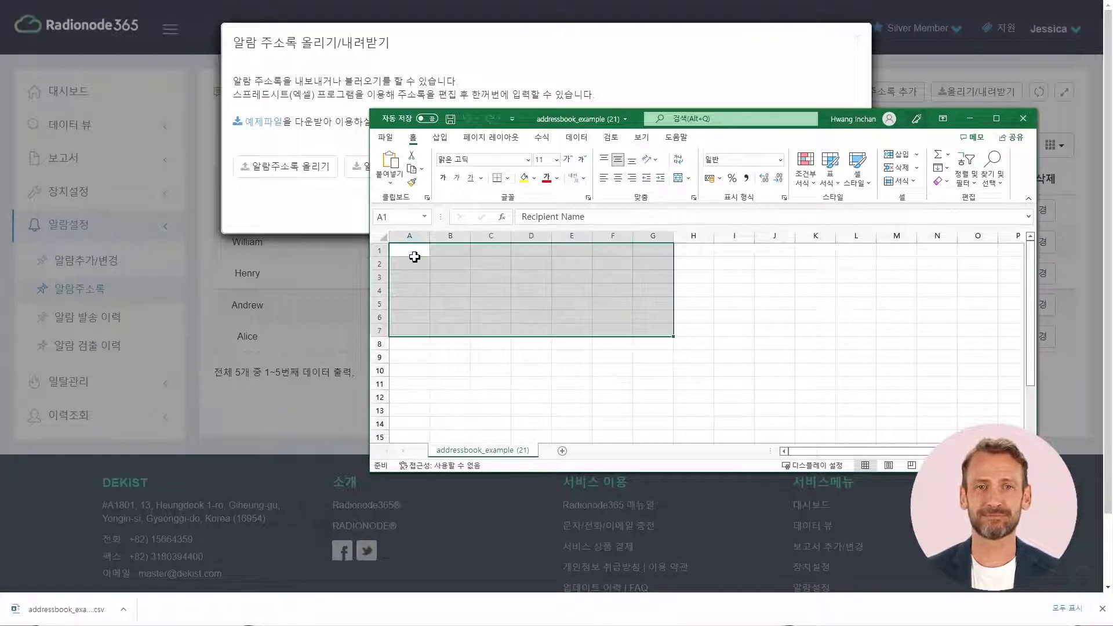
pyautogui.click(451, 119)
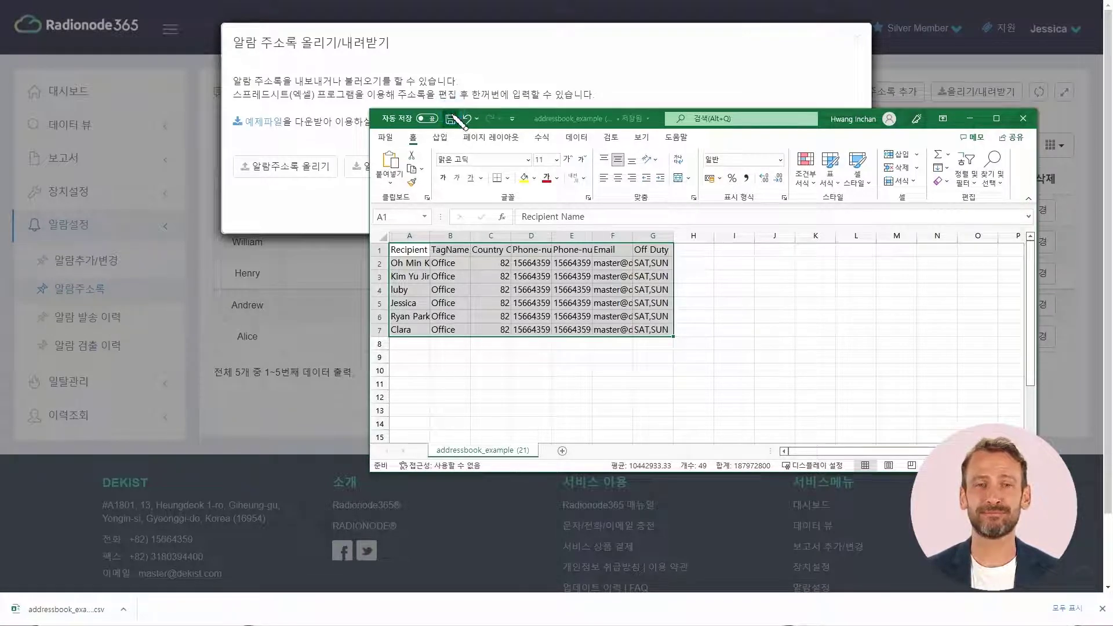
# - Upload the edited CSV file to the alarm address book and show the first page of the contact list
pyautogui.click(293, 165)
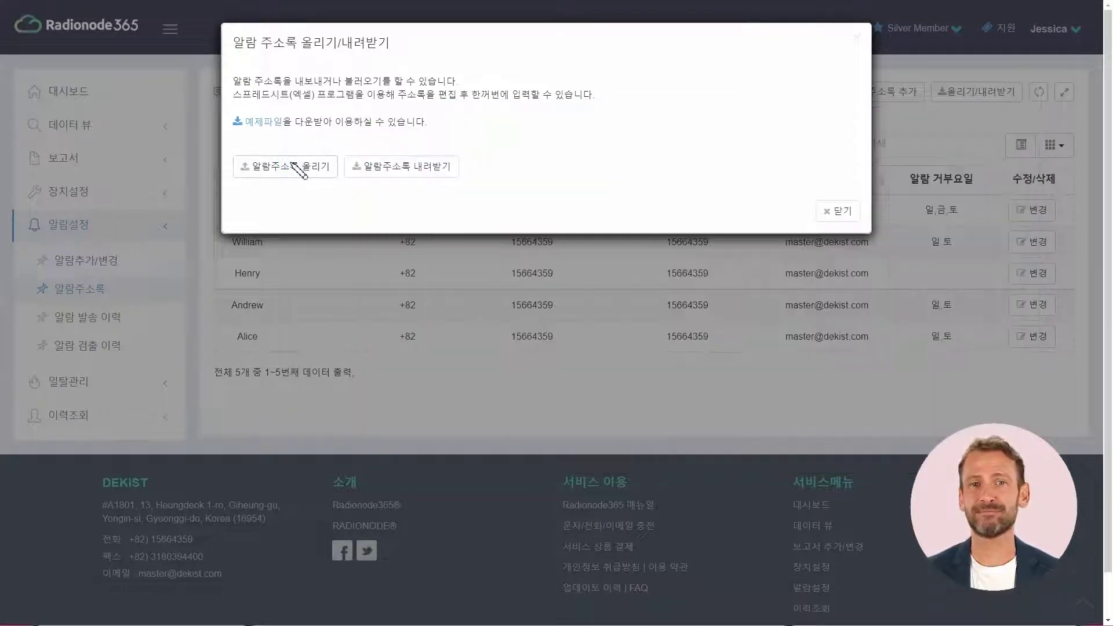
pyautogui.doubleClick(267, 102)
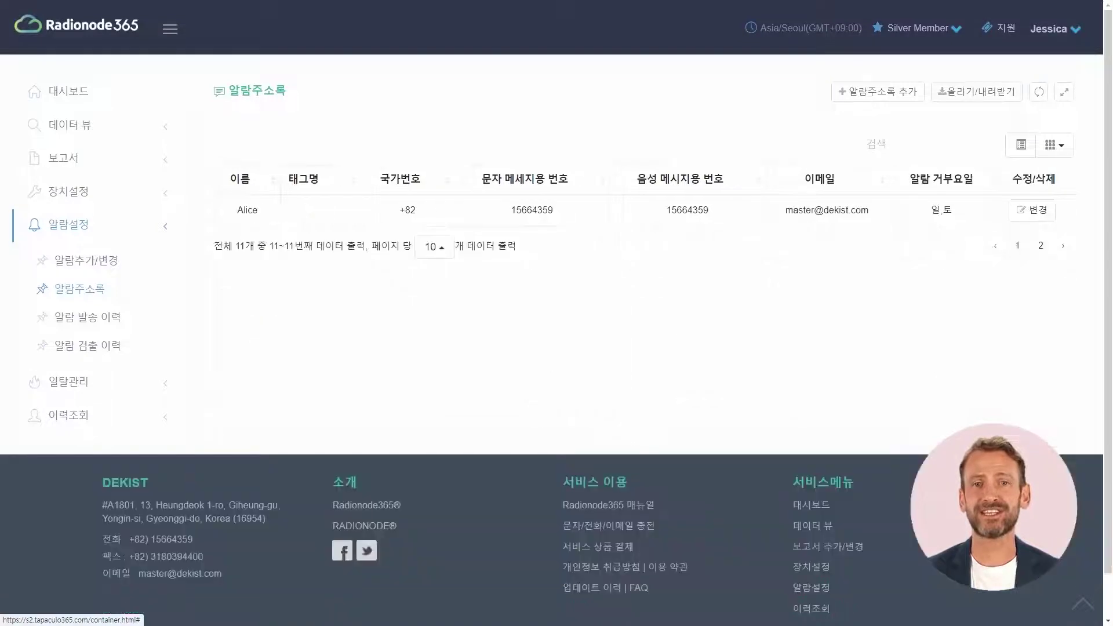
pyautogui.click(1017, 250)
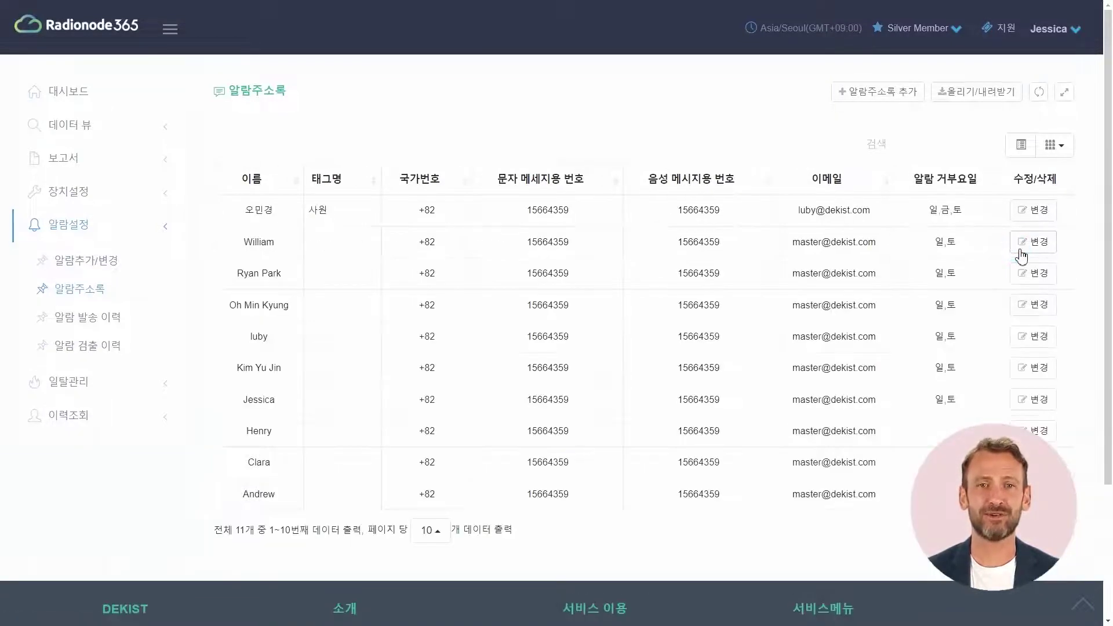
# - Start a new alarm in 알람추가/변경 and title it "냉장고 온도 알람"
pyautogui.click(164, 266)
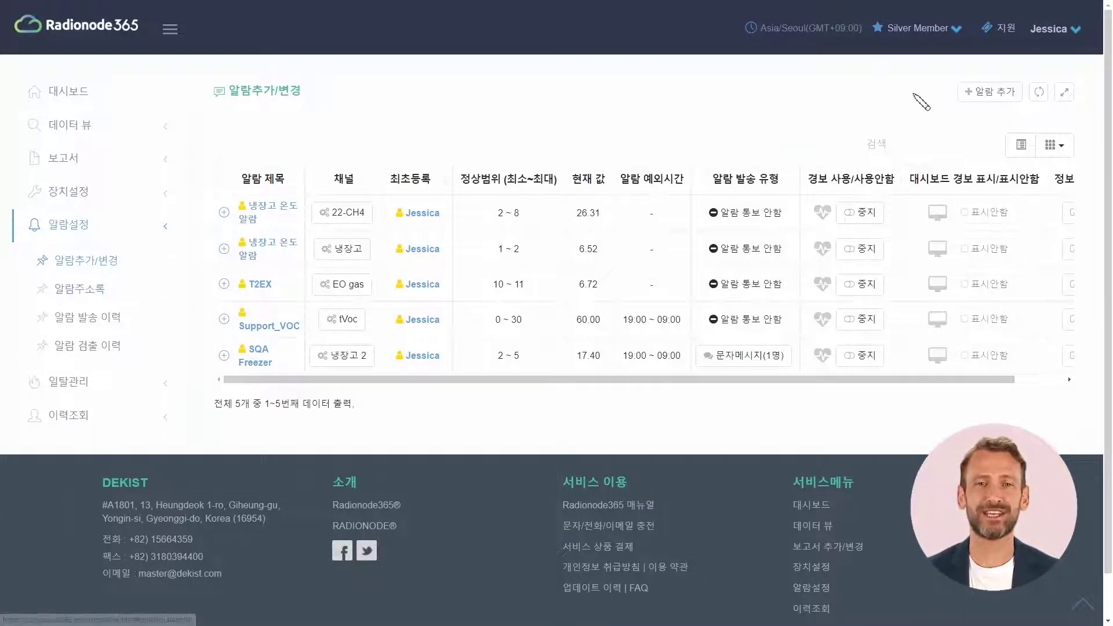
pyautogui.click(988, 92)
pyautogui.click(549, 183)
pyautogui.write('냉장고 온')
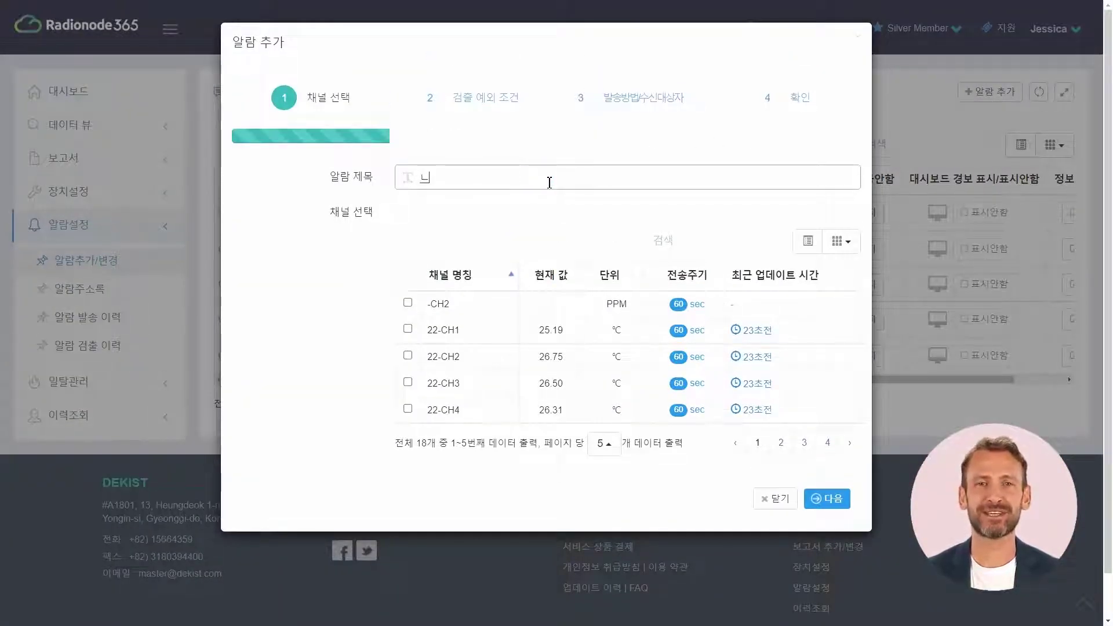
pyautogui.write('도 알람')
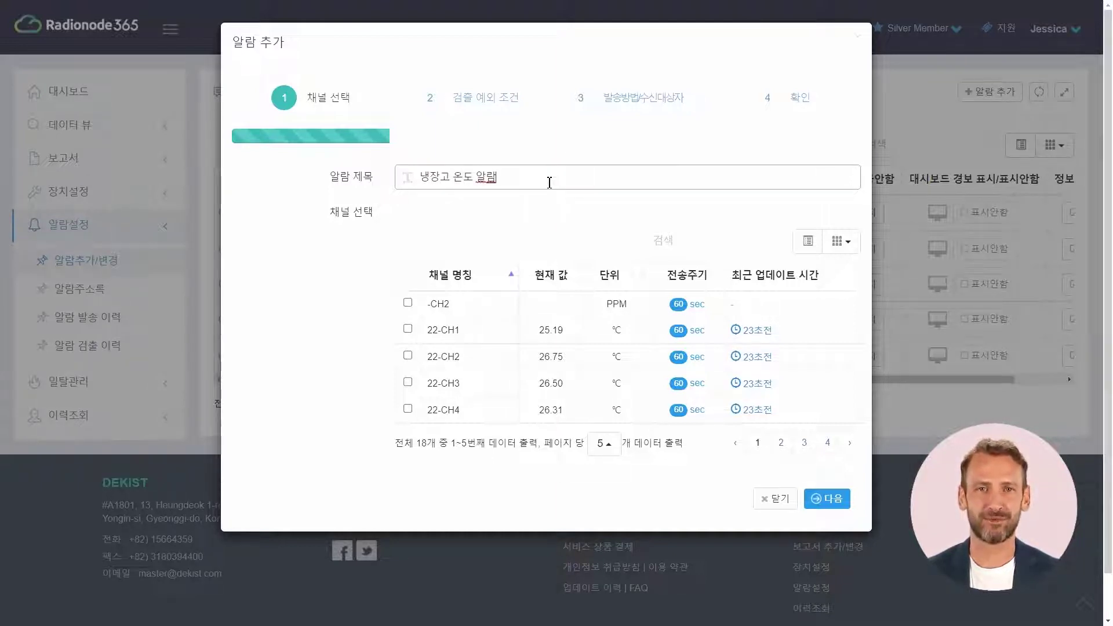
# - Search the channels for "냉장", select the 냉장고 channel for the alarm and continue to the detection conditions
pyautogui.click(776, 242)
pyautogui.write('내ㅇ장')
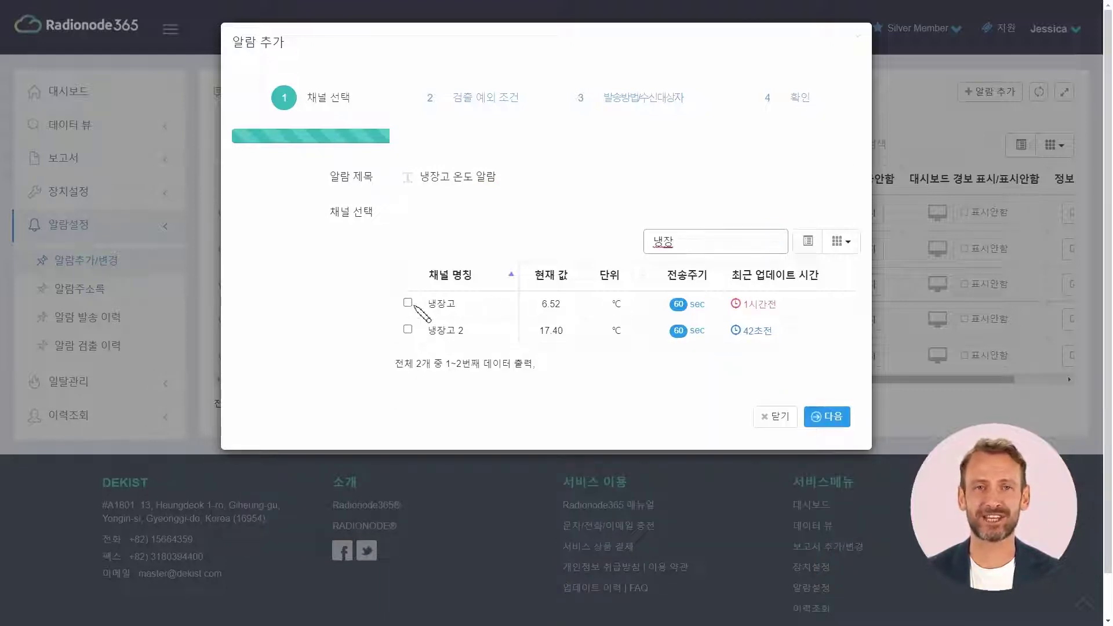
pyautogui.click(408, 302)
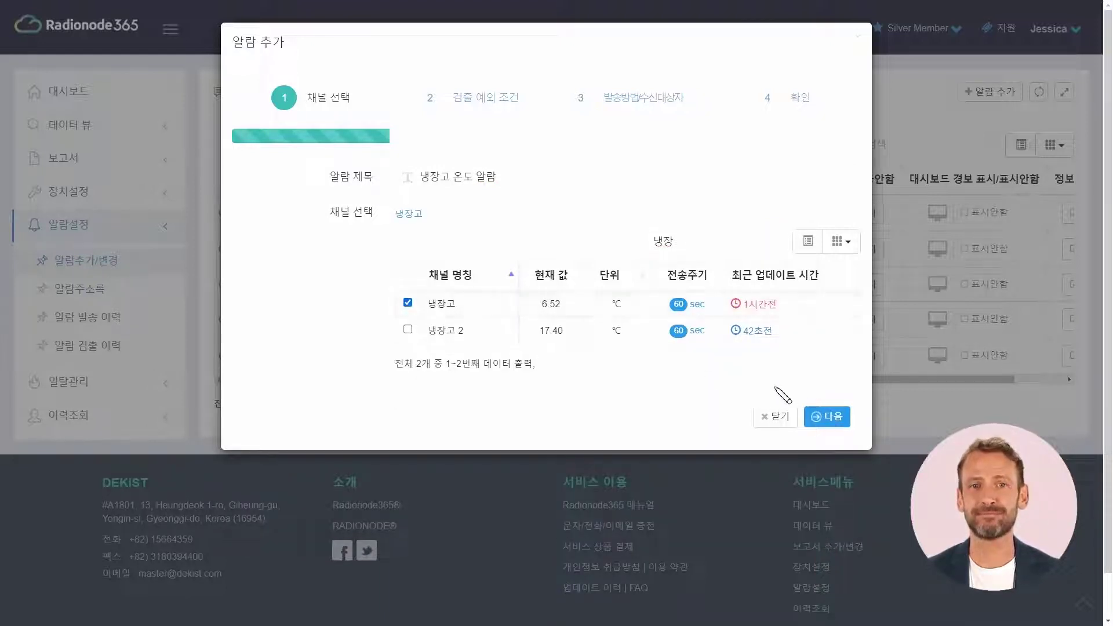
pyautogui.click(843, 421)
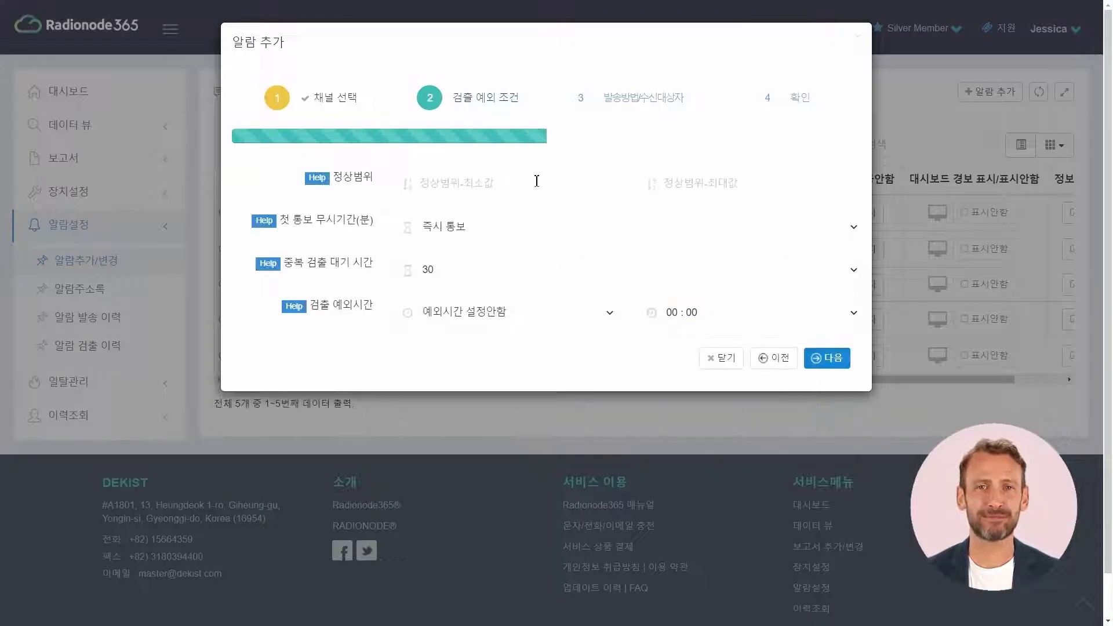
# - Set the alarm's normal range to a minimum of 2 and a maximum of 8
pyautogui.click(514, 182)
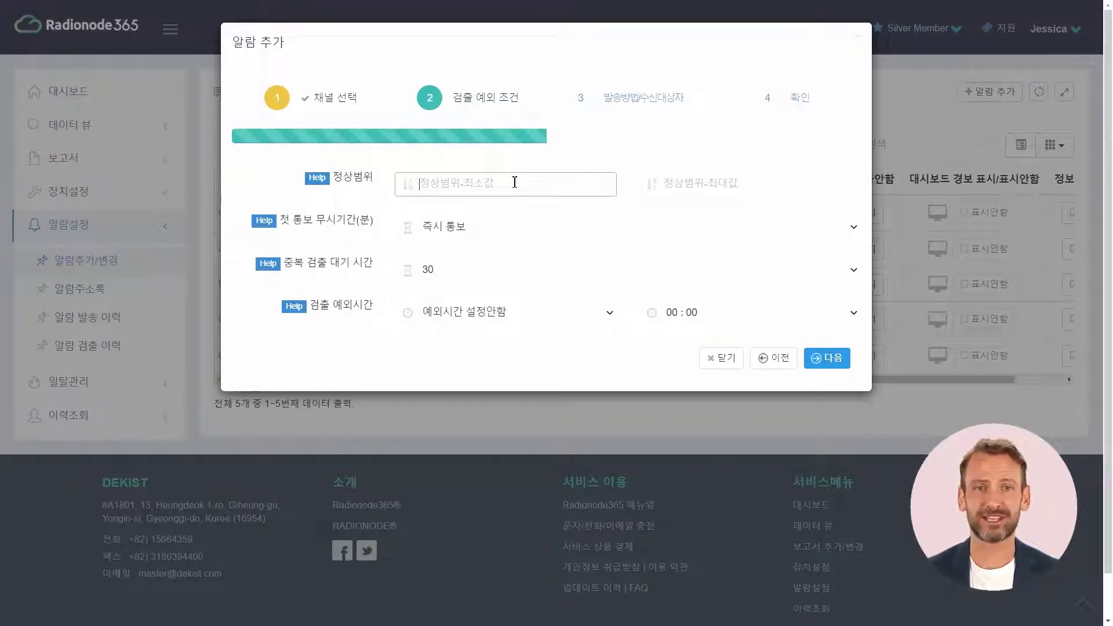
pyautogui.write('2')
pyautogui.click(681, 188)
pyautogui.write('8')
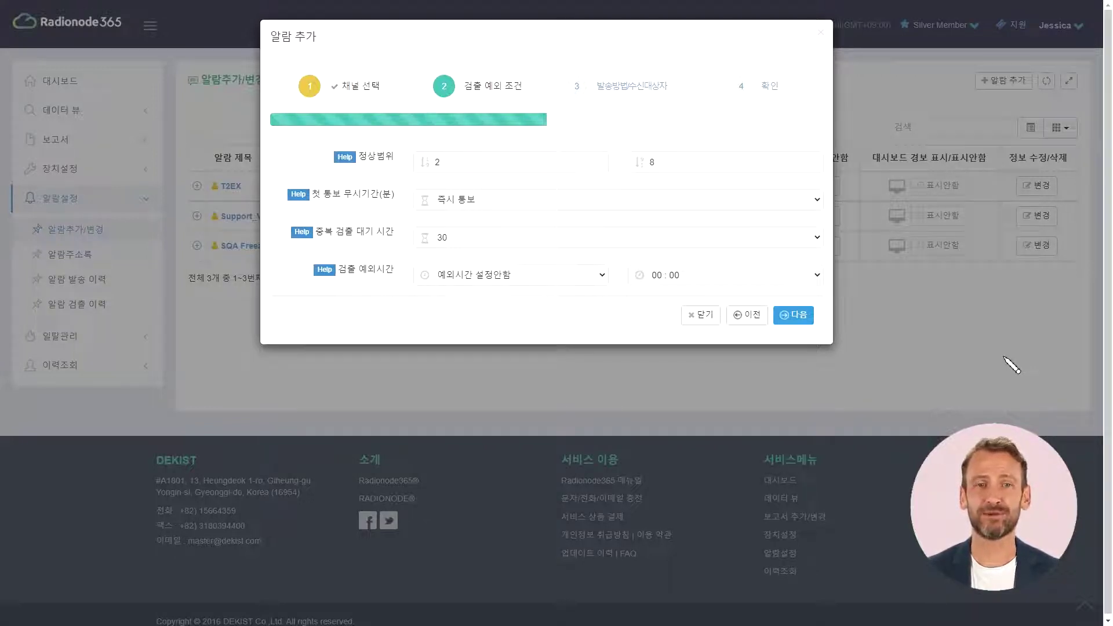
# - Try ignoring the first notification for 10 minutes, and return the setting to immediate notification (즉시 통보)
pyautogui.click(815, 201)
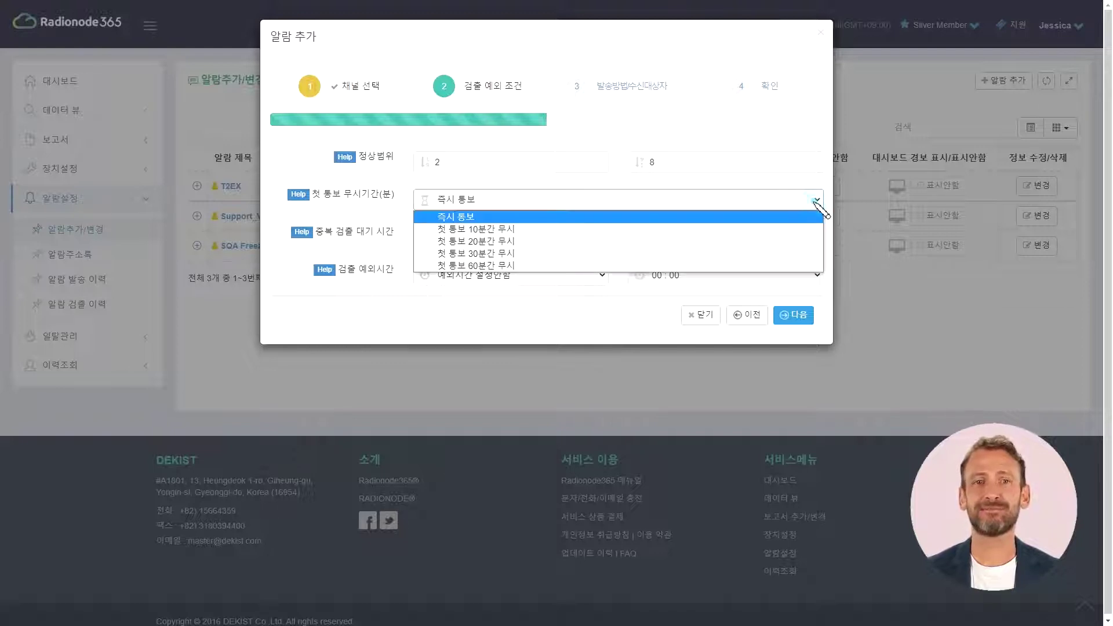
pyautogui.click(789, 228)
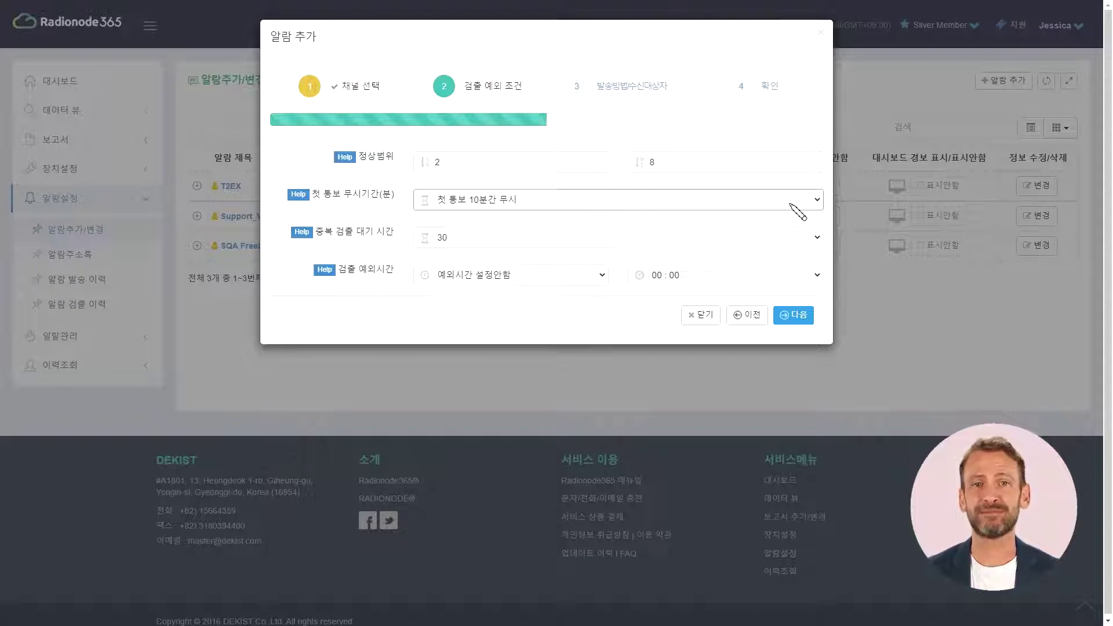
pyautogui.click(795, 204)
pyautogui.click(779, 217)
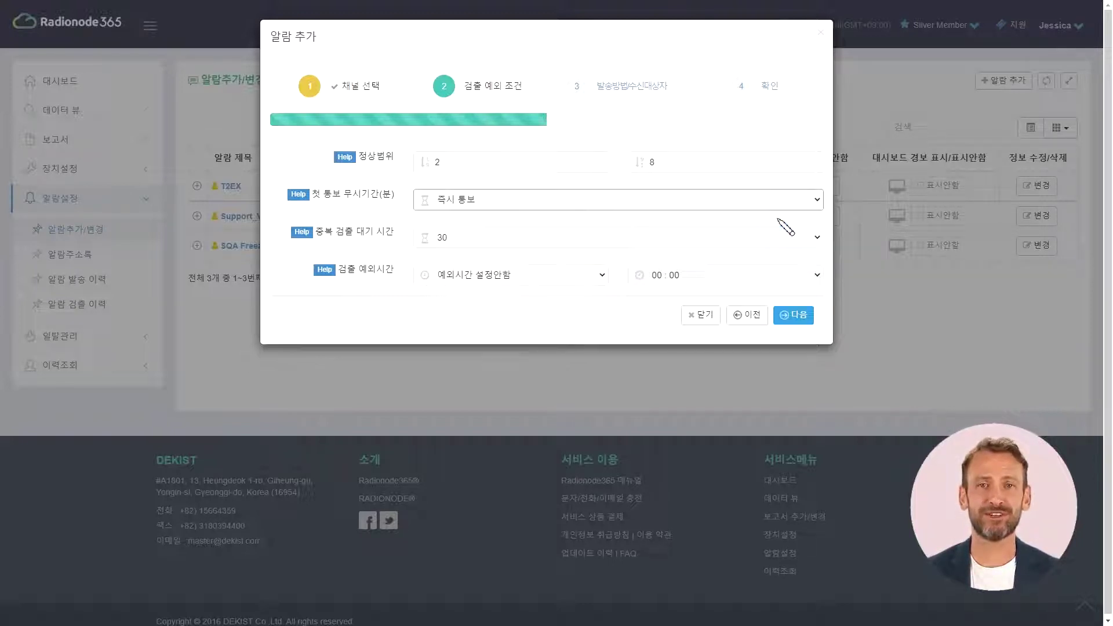
# - Try a duplicate detection wait time of 10 and return it to 30
pyautogui.click(763, 237)
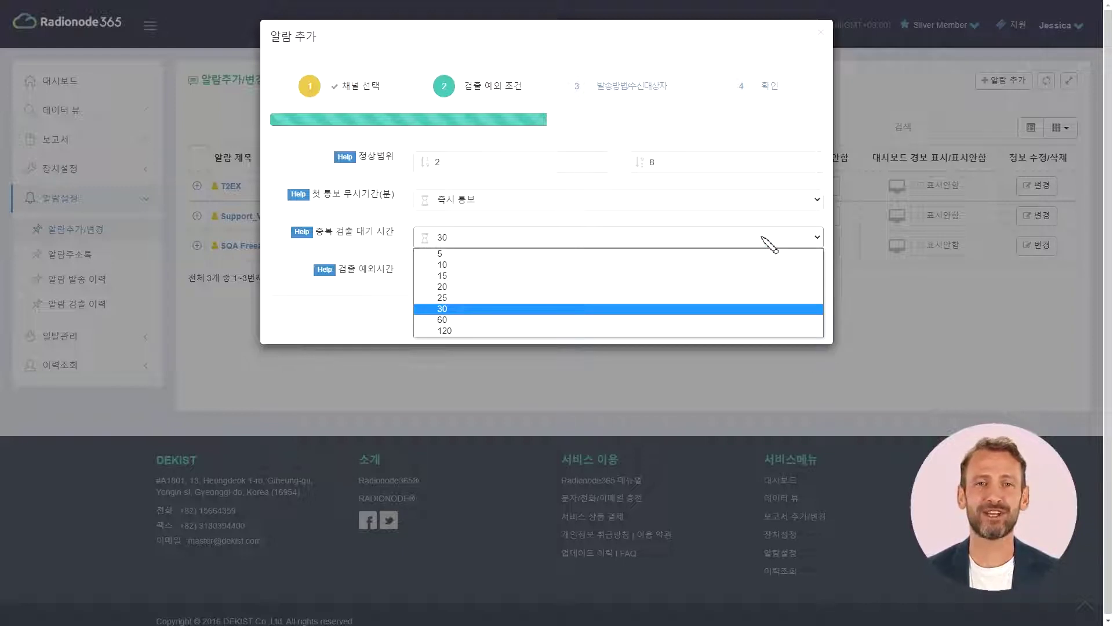
pyautogui.click(744, 266)
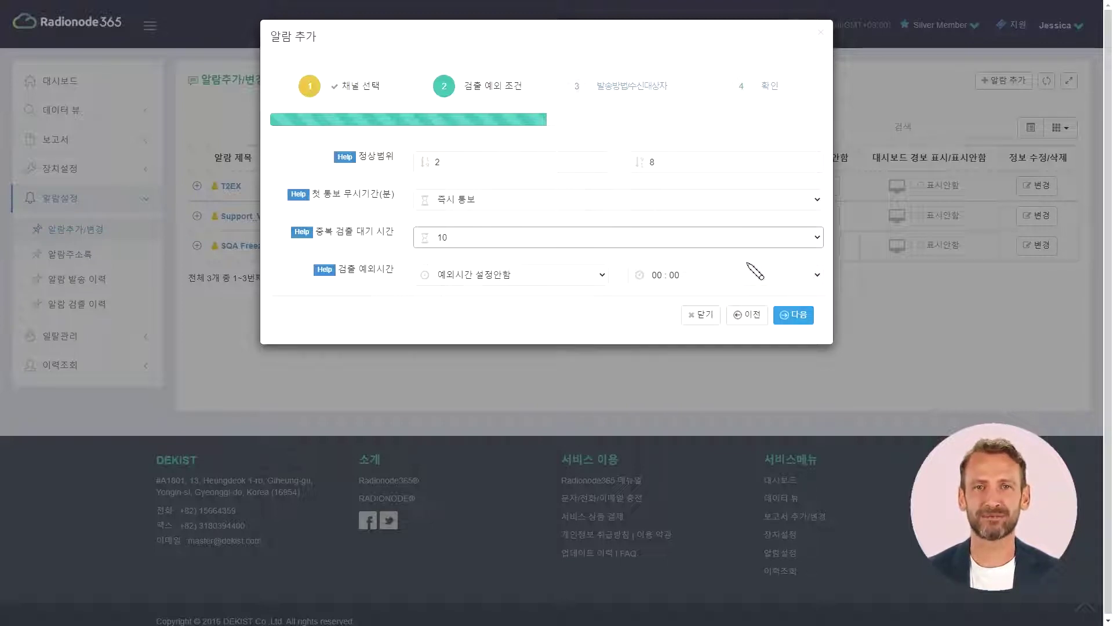
pyautogui.click(749, 239)
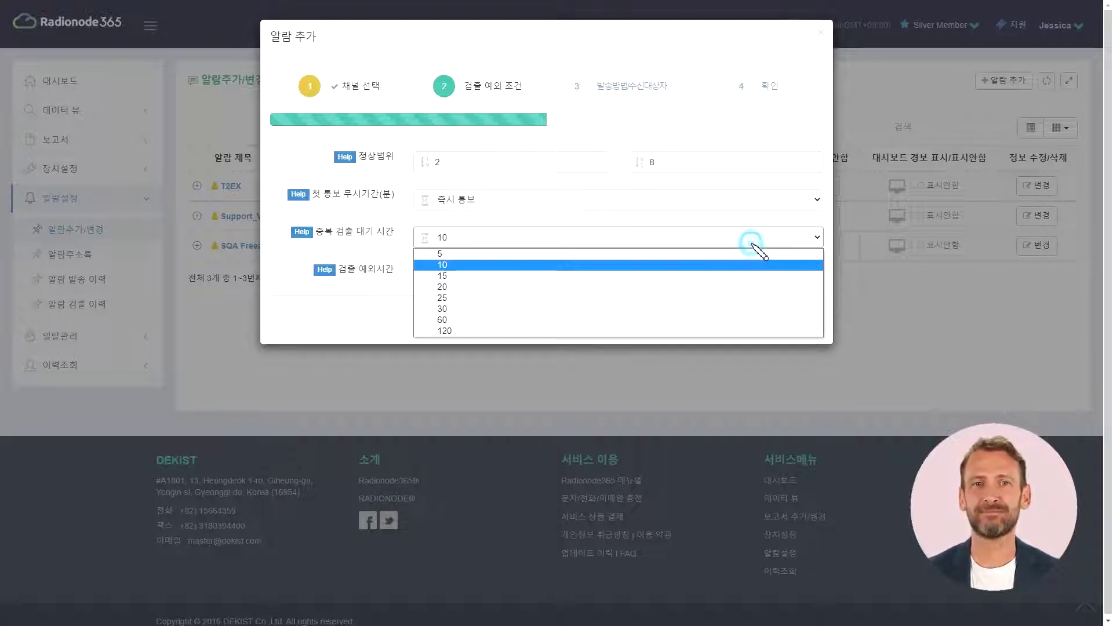
pyautogui.click(687, 310)
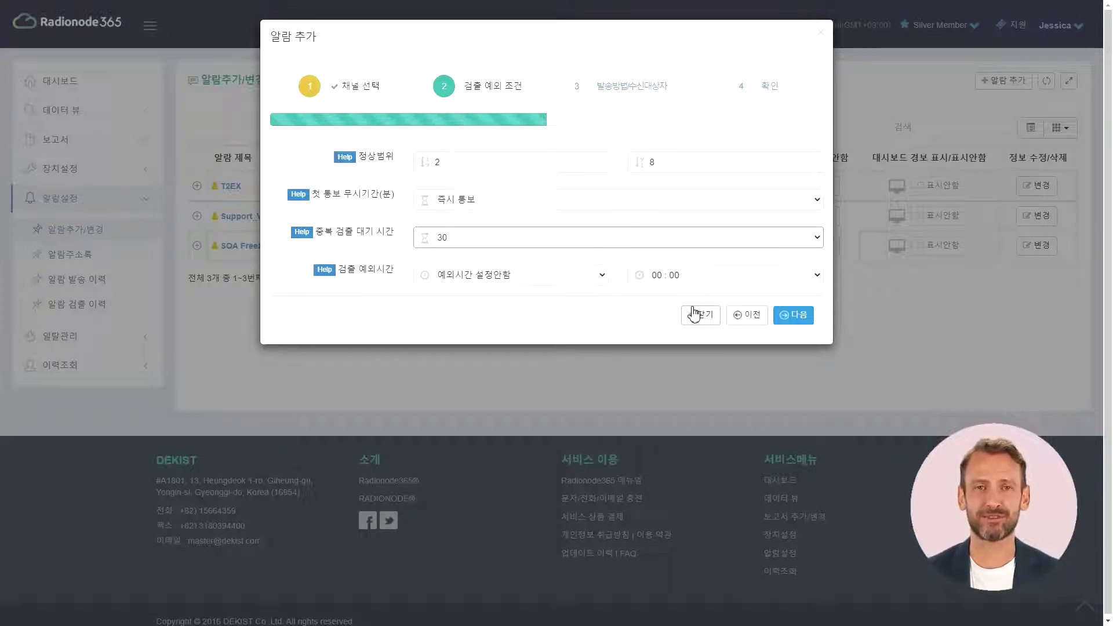
# - Try a detection exception time from 09:00 to 18:00, and return the start to 예외시간 설정안함
pyautogui.click(600, 276)
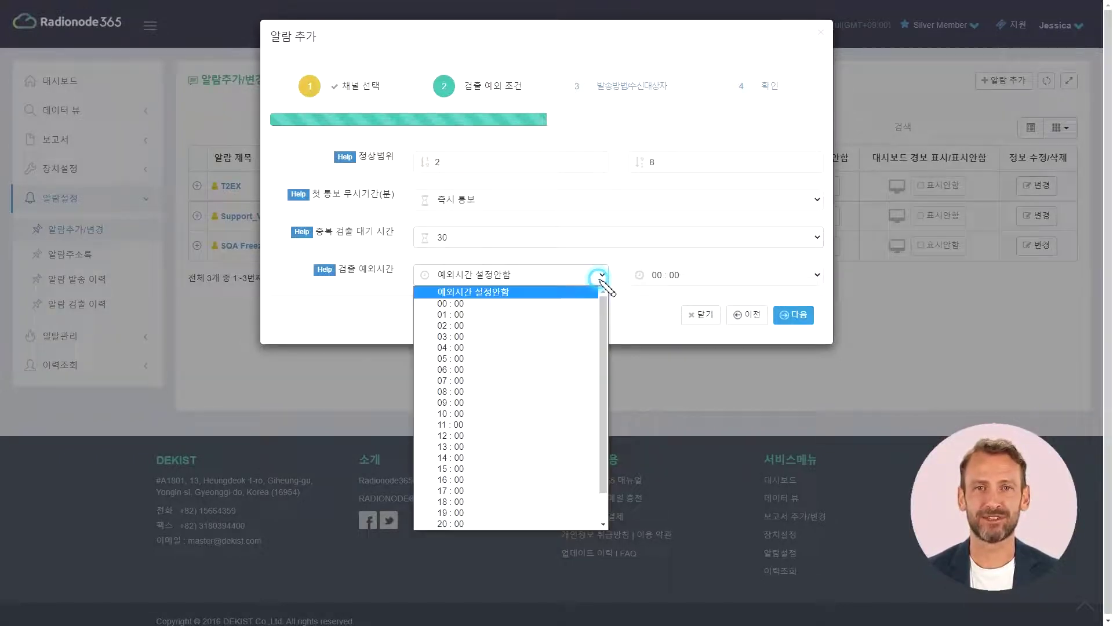
pyautogui.click(526, 402)
pyautogui.click(695, 275)
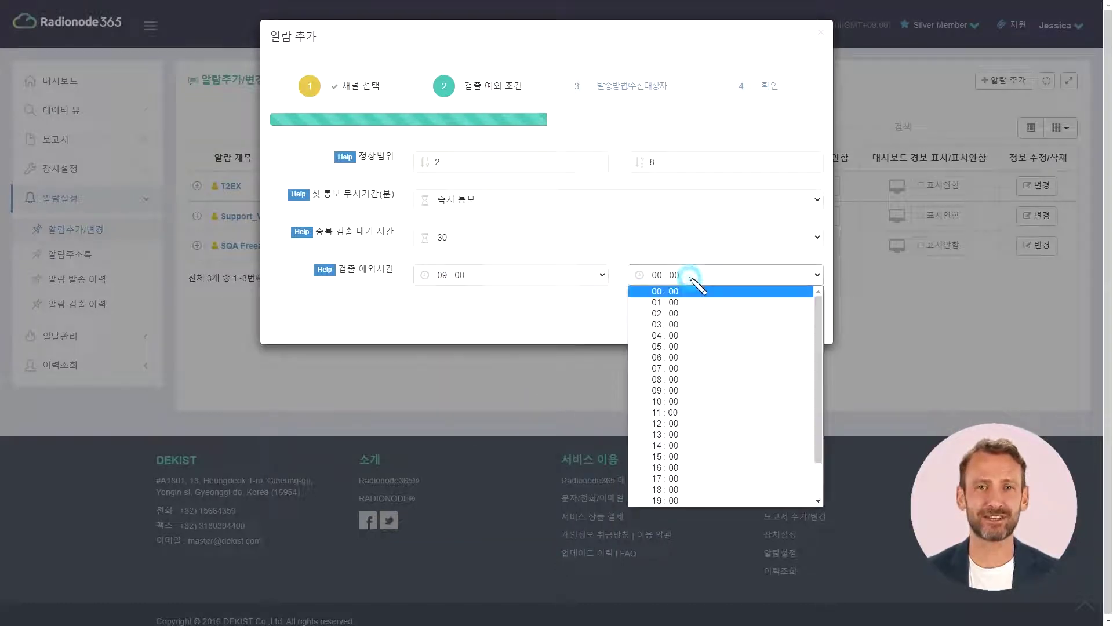
pyautogui.click(678, 490)
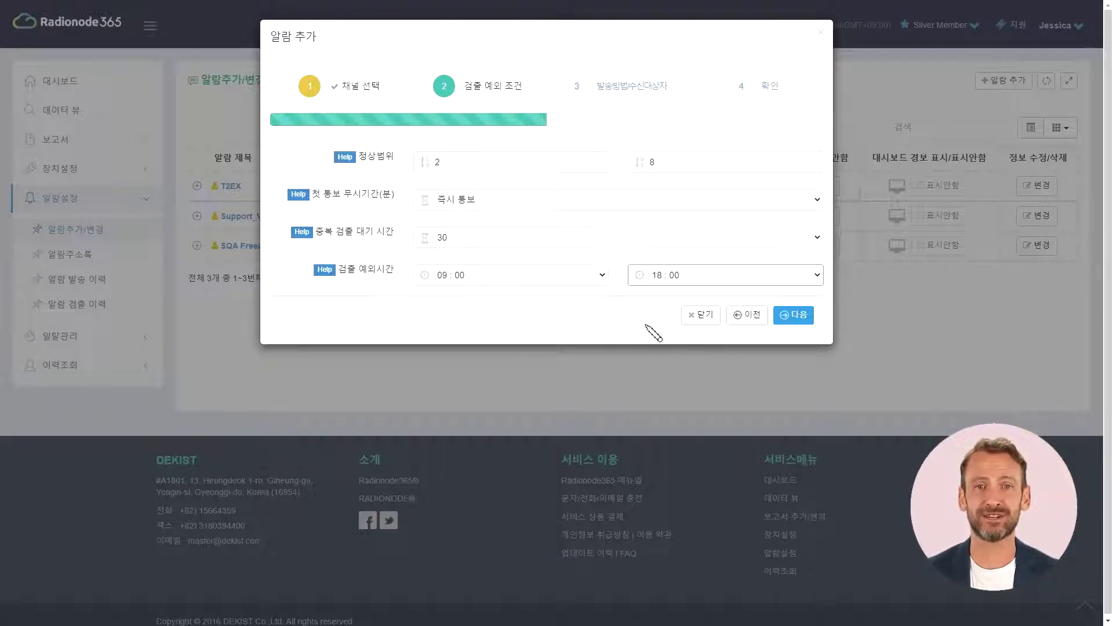
pyautogui.click(601, 276)
pyautogui.click(591, 292)
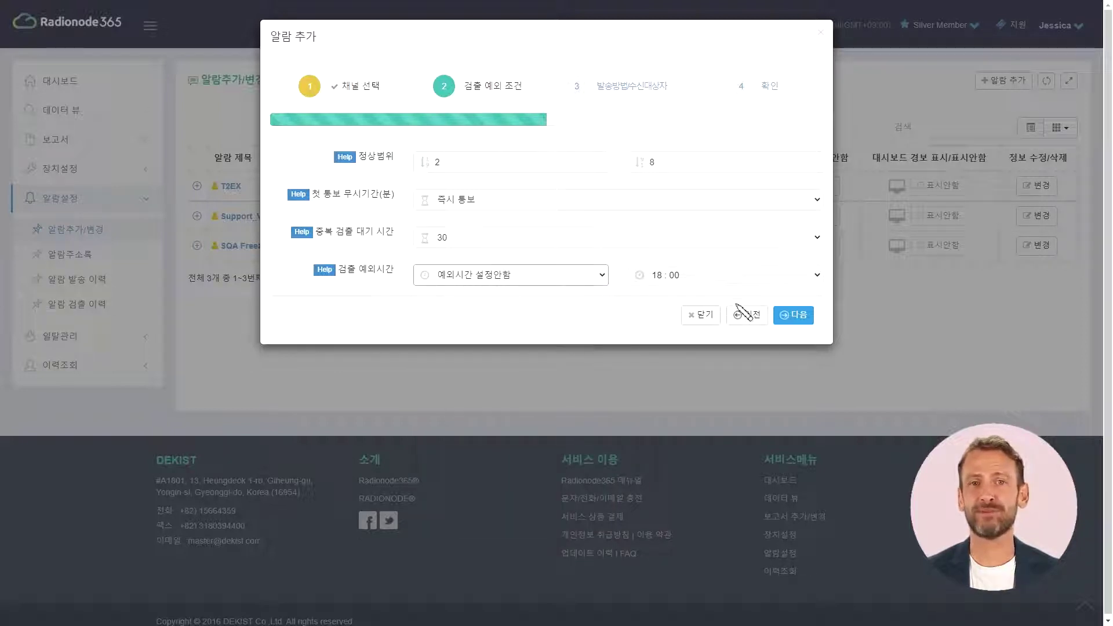
# - Continue to the delivery settings, choose text message (문자메시지) and select the contact tagged 사원 as the recipient
pyautogui.click(792, 316)
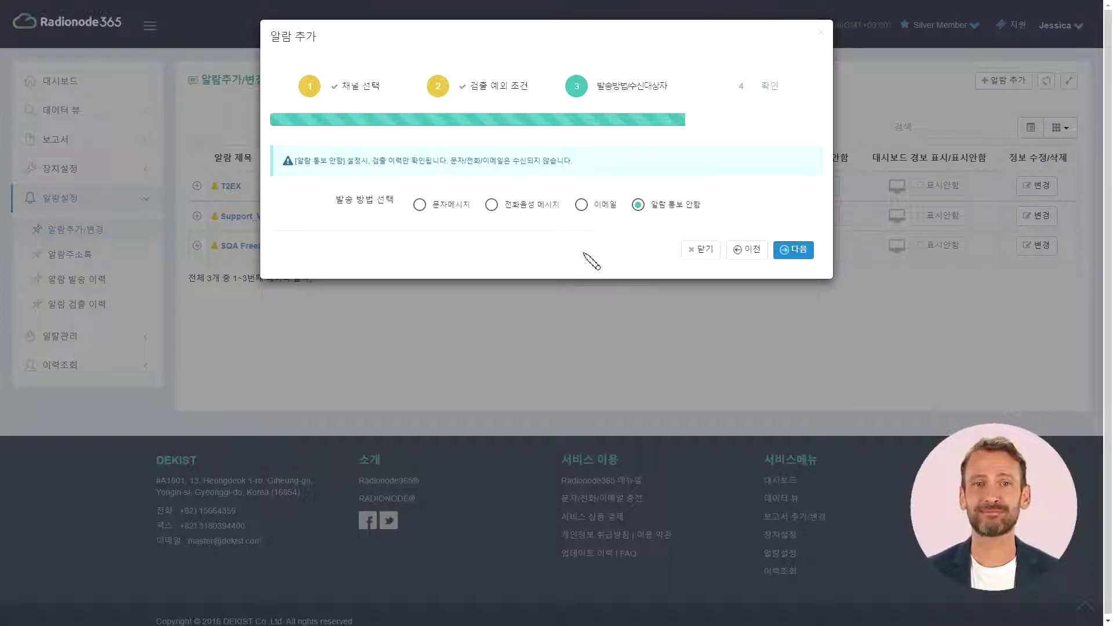
pyautogui.click(449, 212)
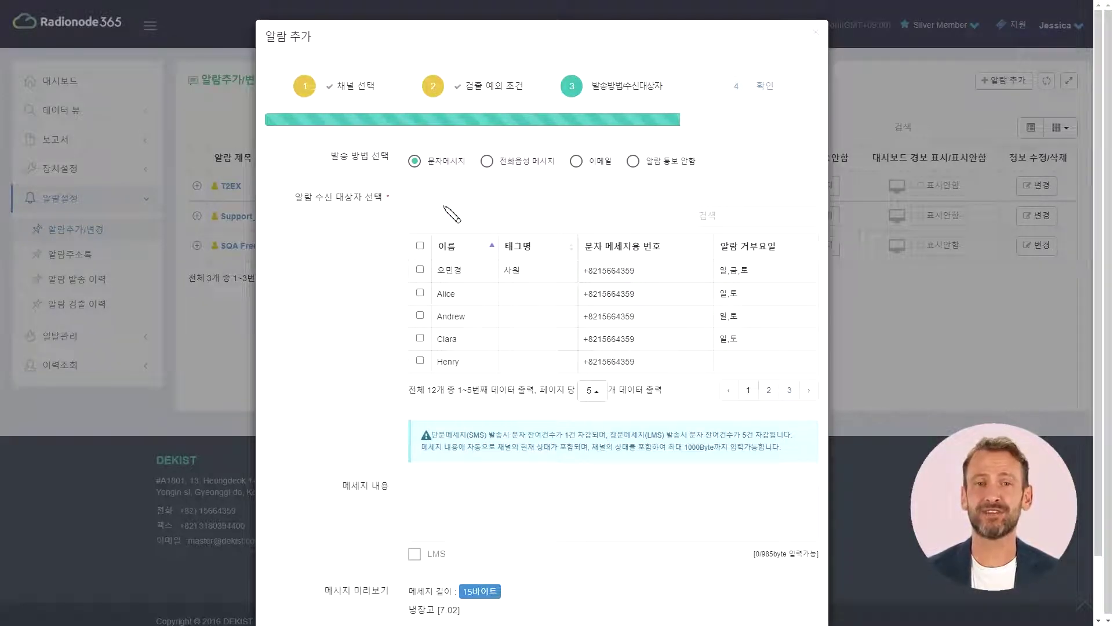
pyautogui.click(420, 270)
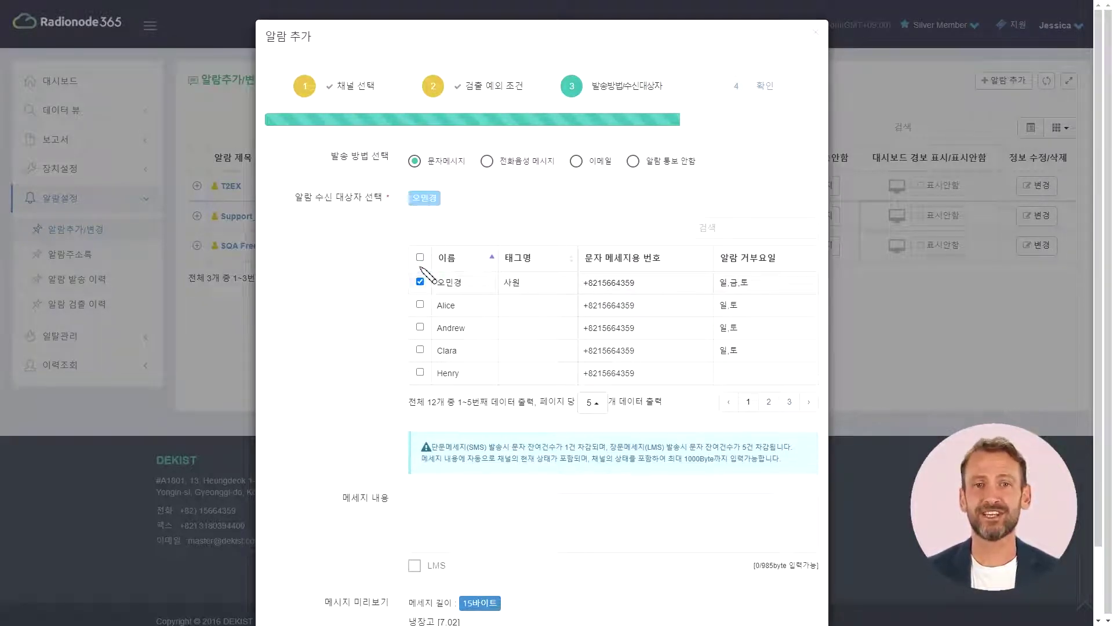
# - Write the alarm message content as "쇠고기 냉동창고의 온도를 확인하세요"
pyautogui.click(577, 510)
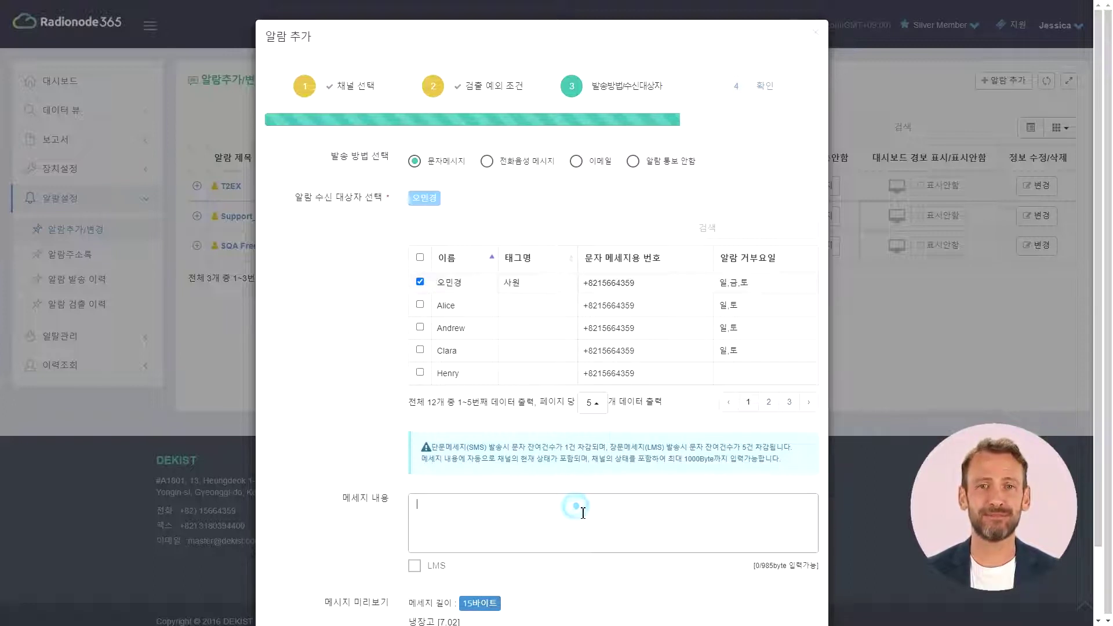
pyautogui.write('쇠')
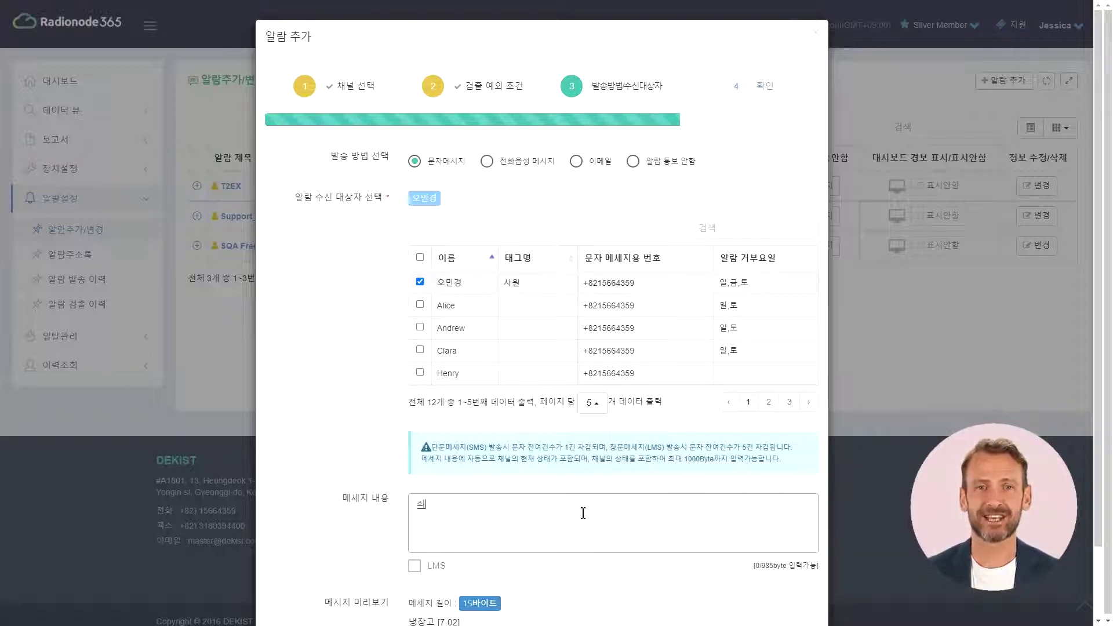
pyautogui.write('곢기 냉동')
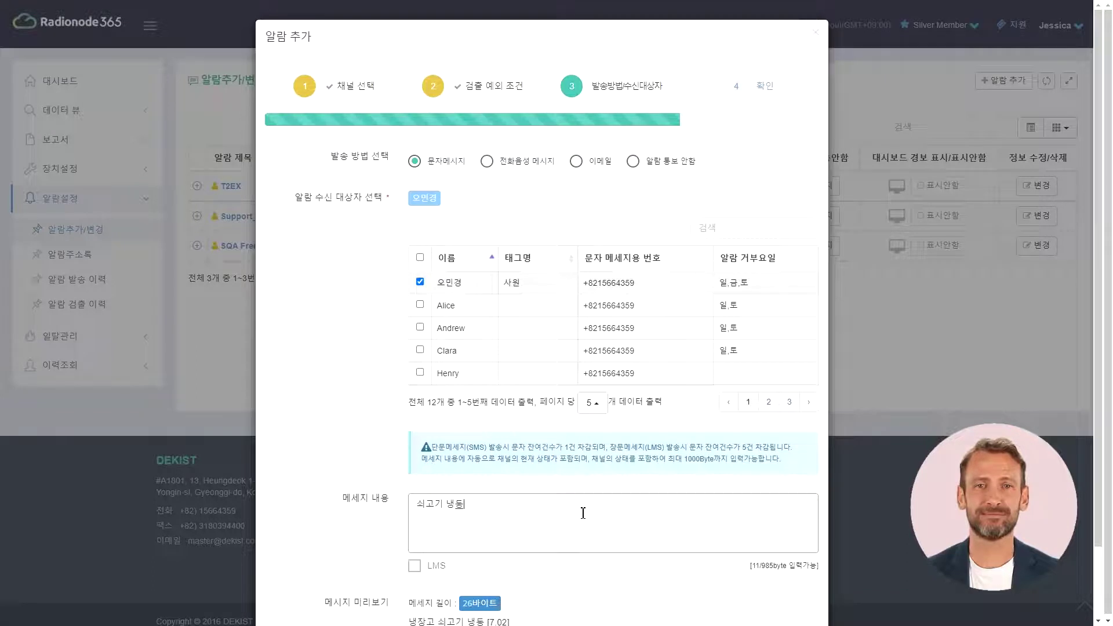
pyautogui.write('창공의 온도를 확')
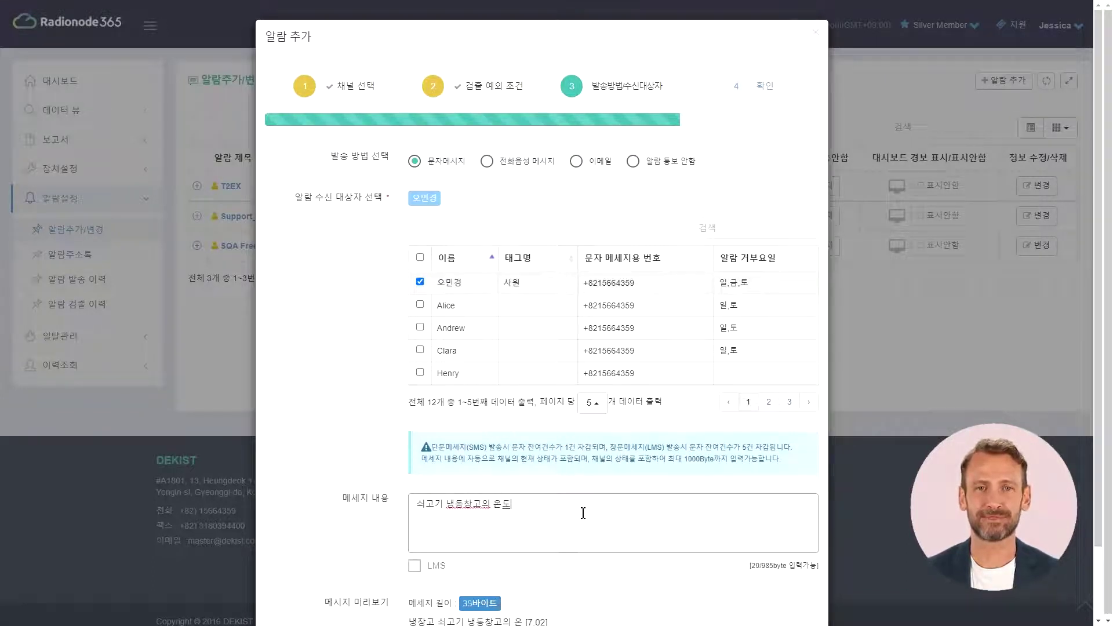
pyautogui.write('인하세요 ')
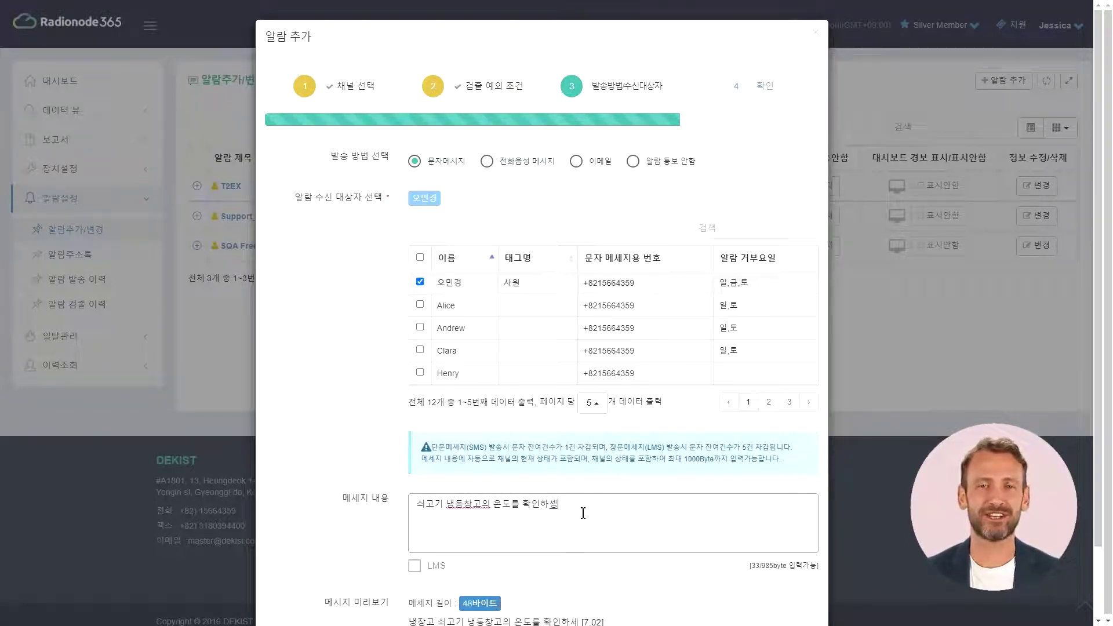
# - End the Korean text message with a period, and replace it with "Check the temperature of the beef freezer."
pyautogui.write('.')
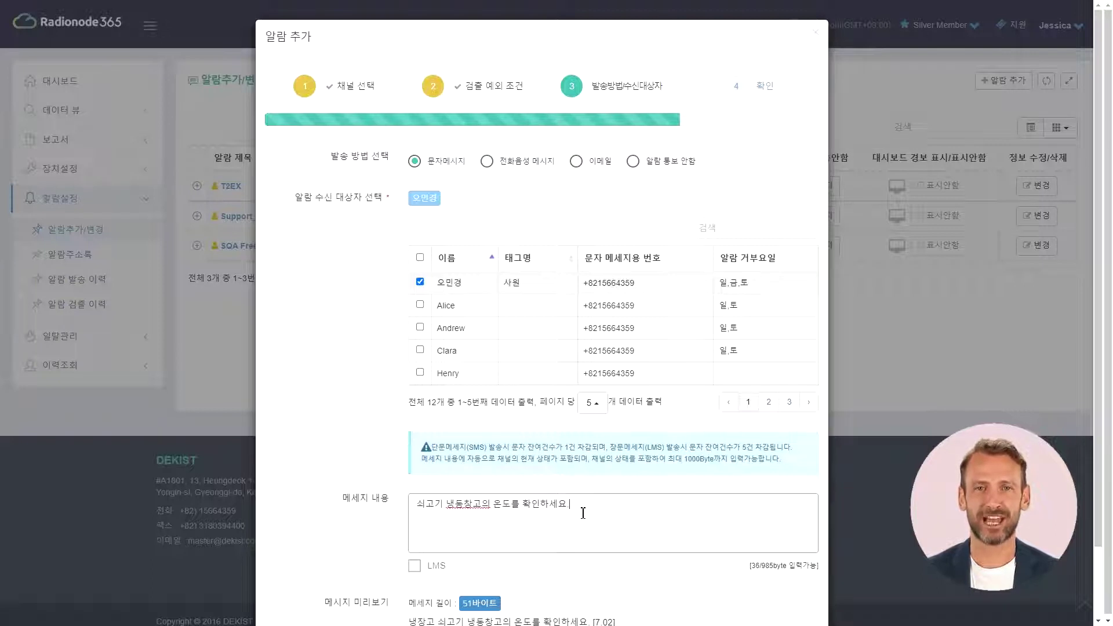
pyautogui.scroll(-1, 583, 512)
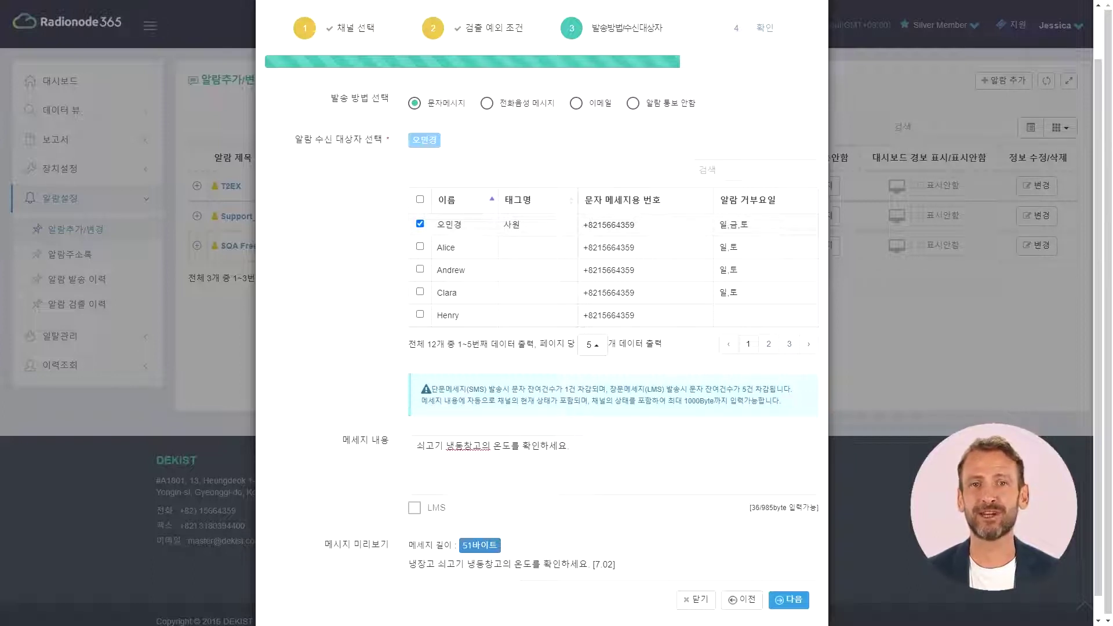
pyautogui.tripleClick(603, 451)
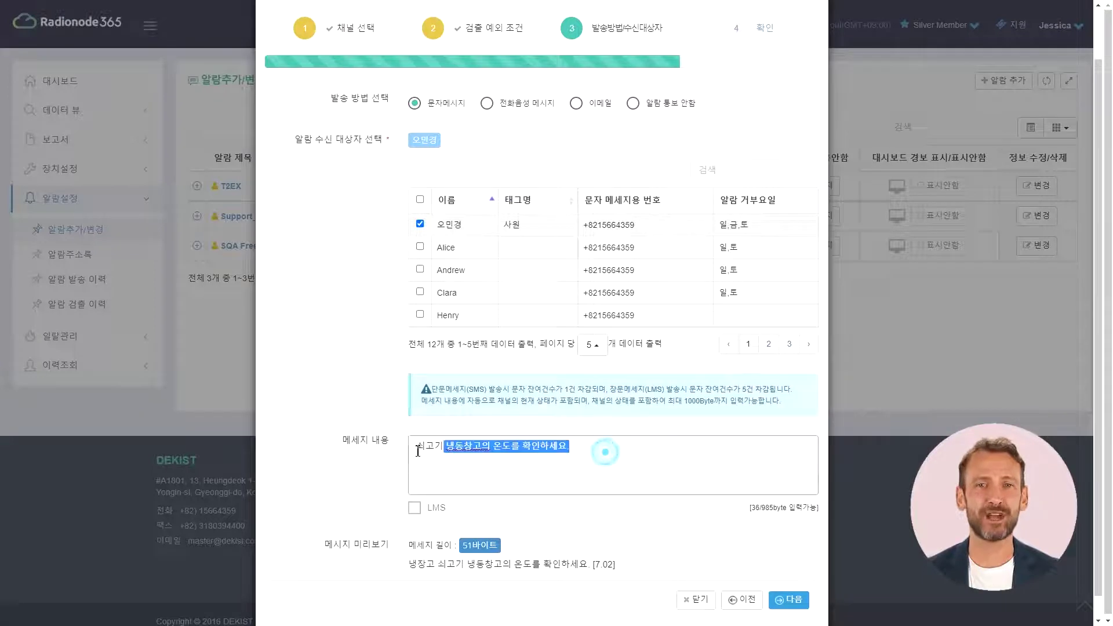
pyautogui.write('Check the temperature of the beef freezer.')
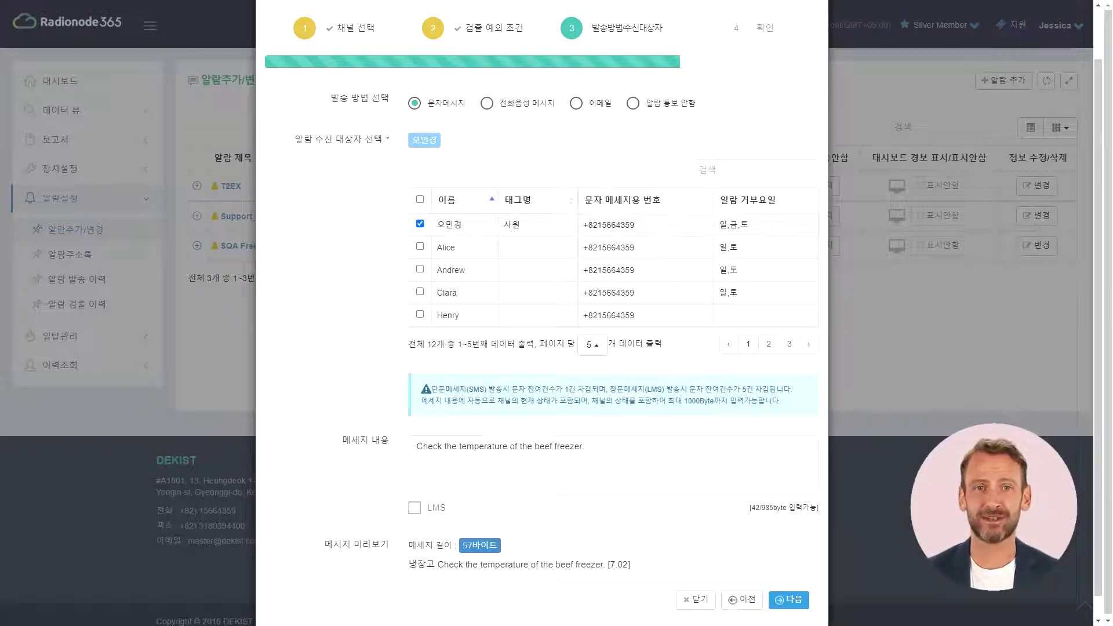
# - Try the message content in Chinese as "檢查牛肉冷凍室的溫度。" and in Japanese as "ビーフフリーザーコンパートメントの温度を確認してください。"
pyautogui.moveTo(668, 451); pyautogui.dragTo(415, 451)
pyautogui.write('檢查牛肉冷凍室的溫度。')
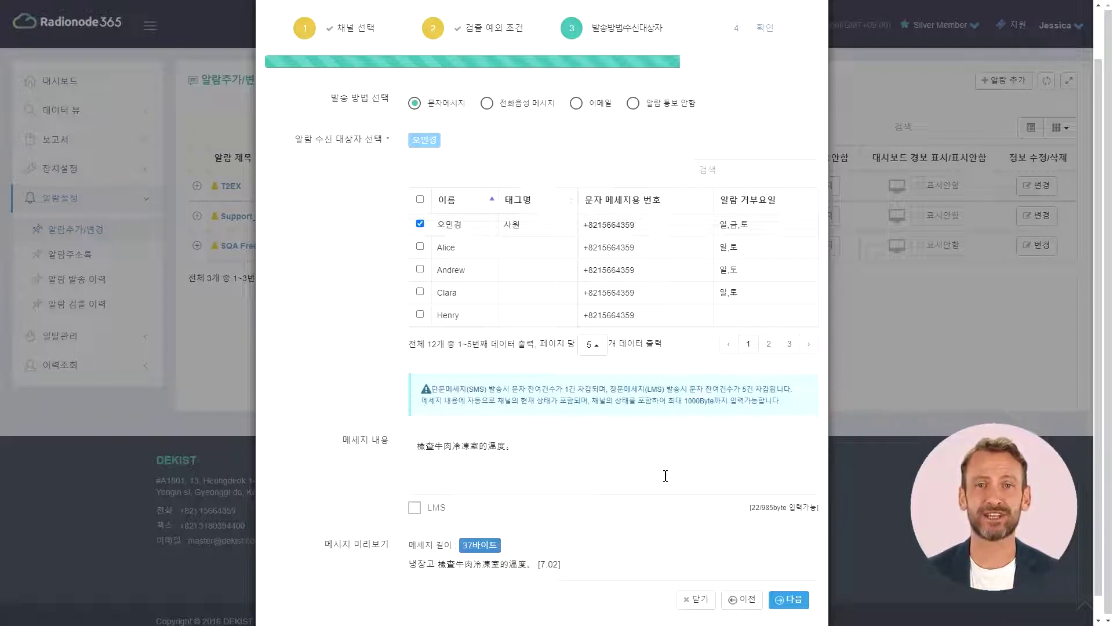
pyautogui.moveTo(571, 447); pyautogui.dragTo(416, 447)
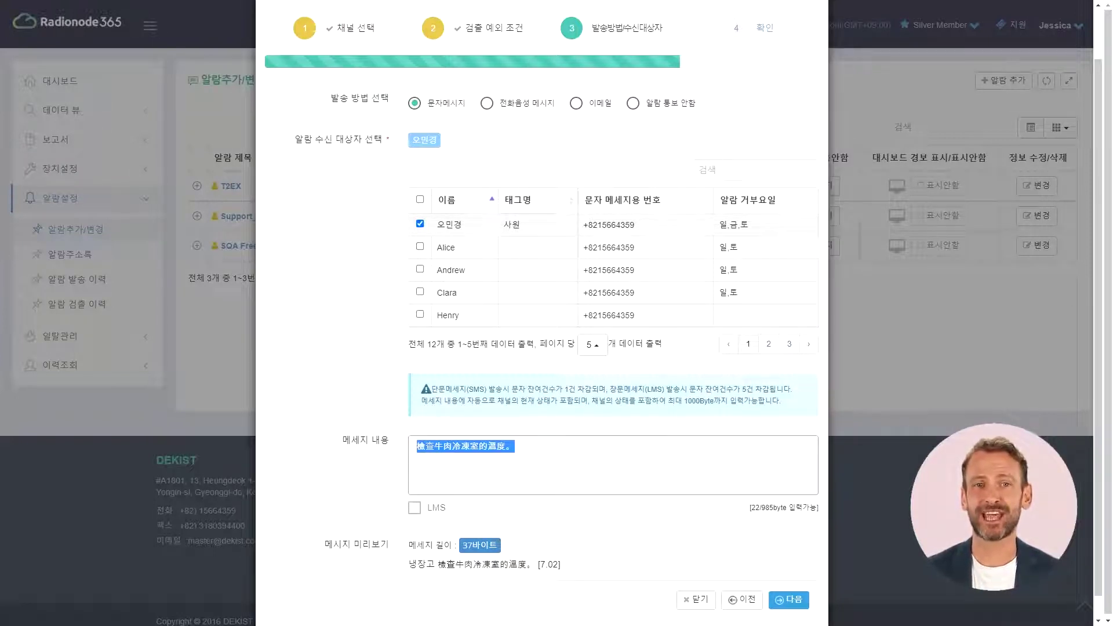
pyautogui.write('ビーフフリーザーコンパートメントの温度を確認してください。')
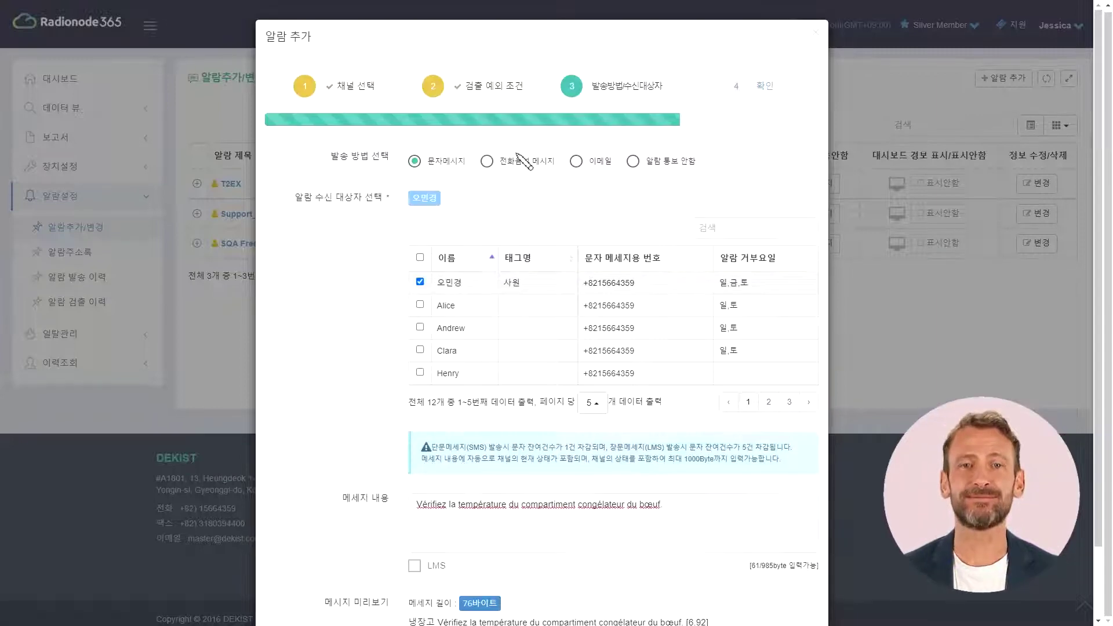
# - Switch the delivery method to voice call (전화음성 메시지) and add the second-page contact with refusal days 일,금,토 as a recipient
pyautogui.click(510, 162)
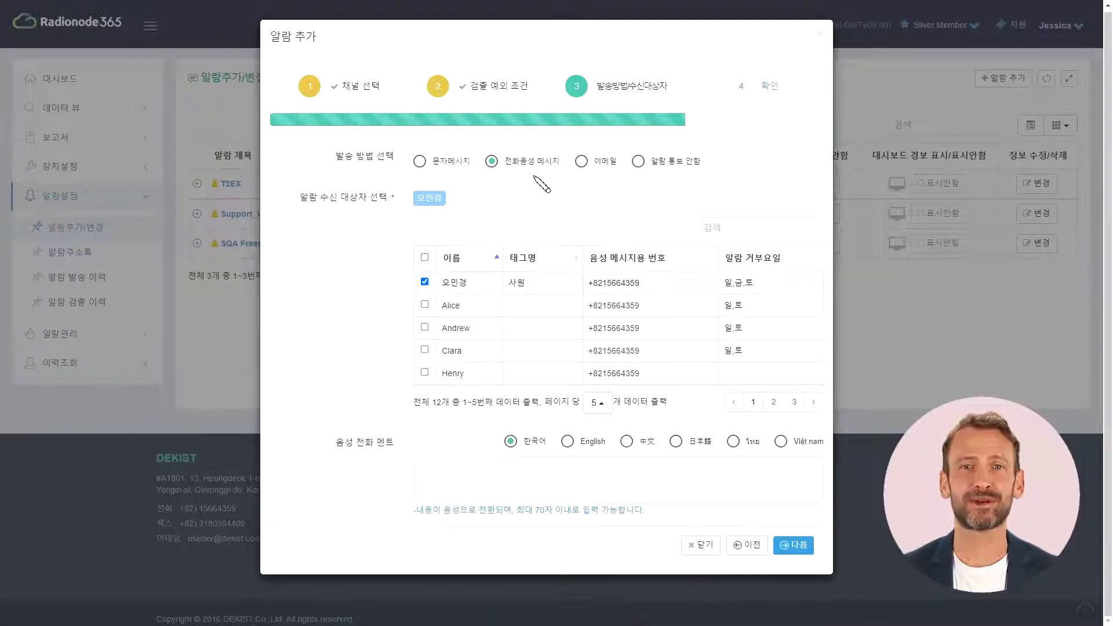
pyautogui.click(779, 401)
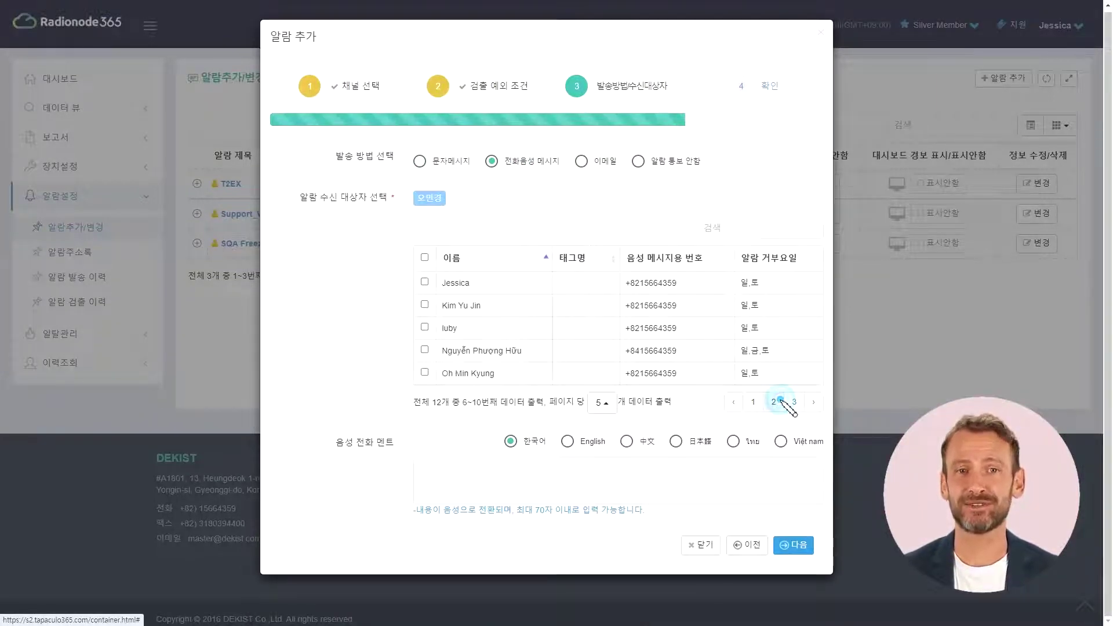
pyautogui.click(424, 350)
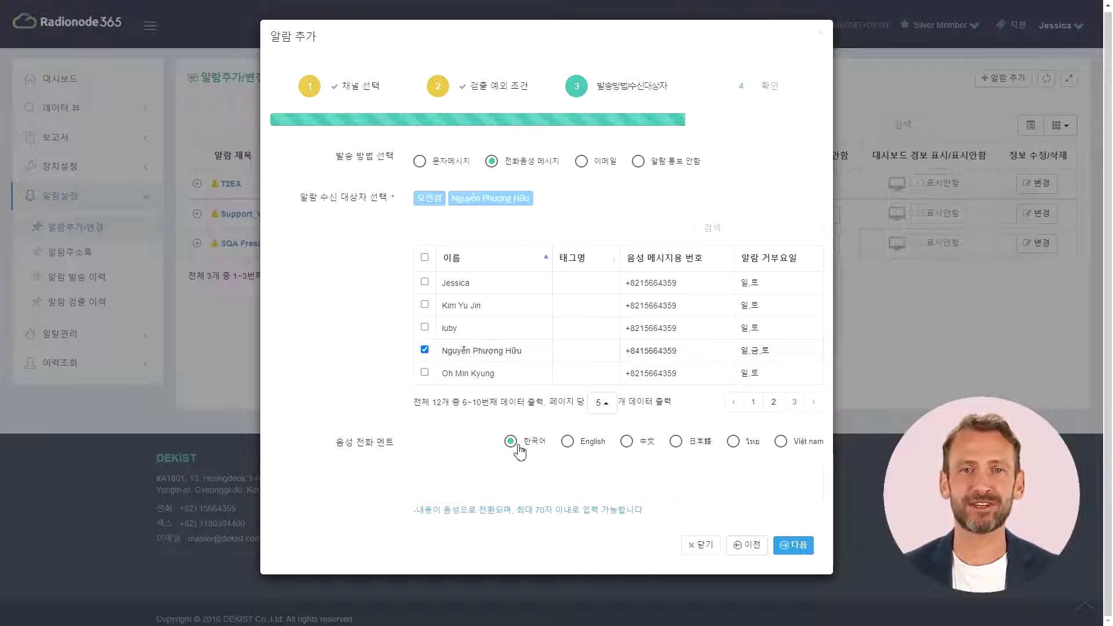
# - Try the voice announcement languages English, 中文, 日本語, ไทย and Việt nam, and return to 한국어
pyautogui.click(586, 442)
pyautogui.click(637, 442)
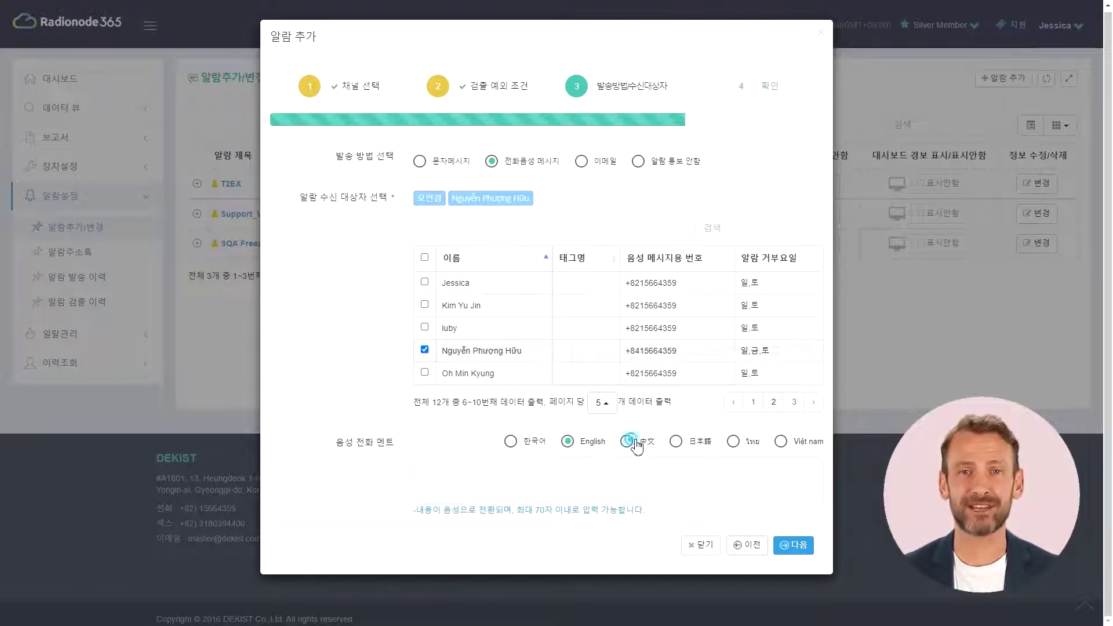
pyautogui.click(696, 441)
pyautogui.click(745, 441)
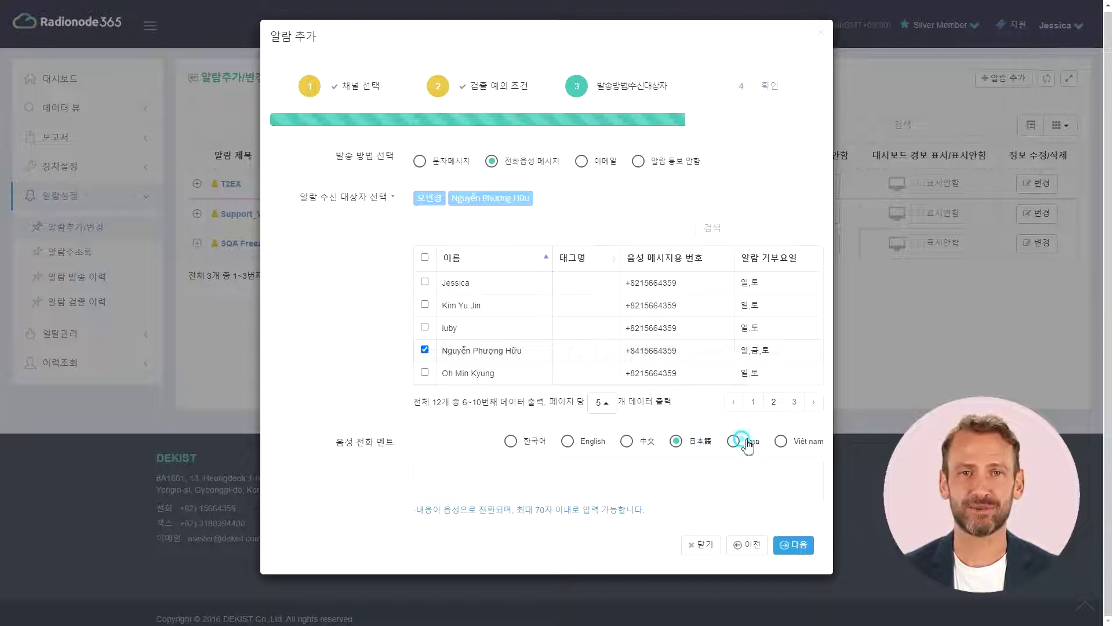
pyautogui.click(780, 442)
pyautogui.click(528, 445)
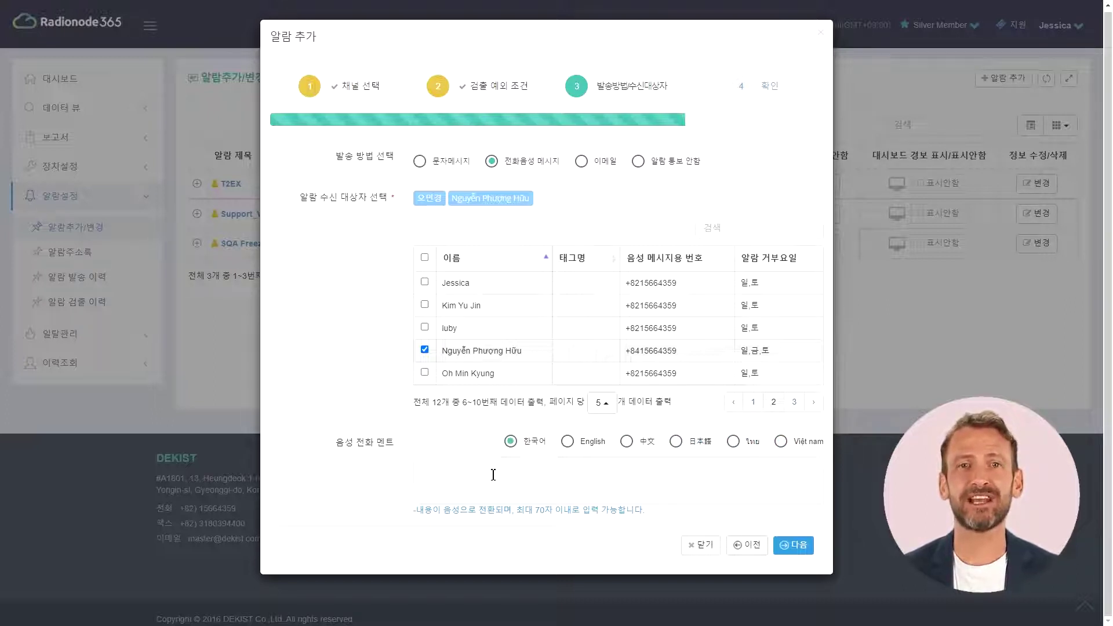
# - Write the voice announcement as "쇠고기 냉동창고의 온도를 확인하세요", and switch it to English with "Check the temperature of the beef freezer."
pyautogui.write('쇠고기 냉동창고의 온도를 확인하세요')
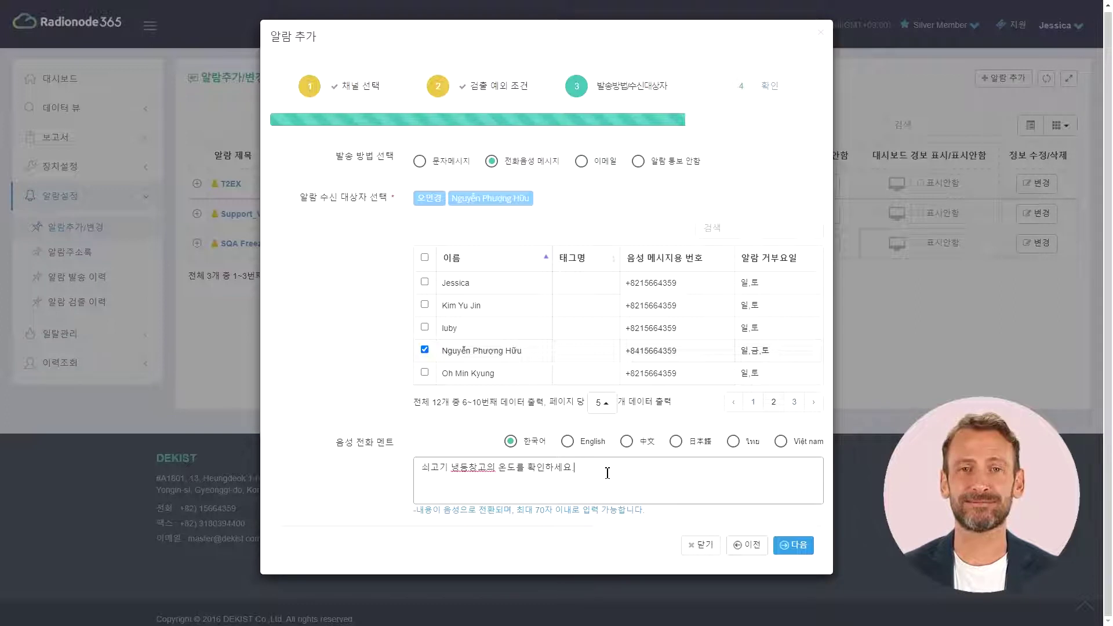
pyautogui.click(567, 441)
pyautogui.moveTo(591, 469); pyautogui.dragTo(354, 475)
pyautogui.write('Check the temperature of the beef freezer')
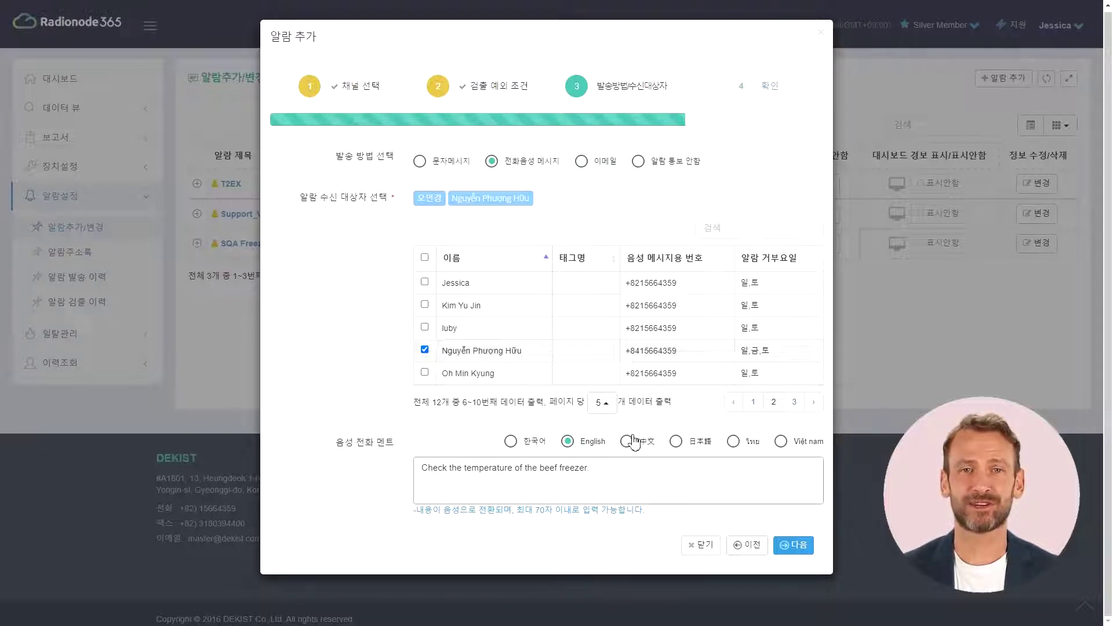
# - Switch the delivery method to email (이메일), deselect the second-page recipient with refusal days 일,금,토, and select the two contacts directly above it
pyautogui.click(592, 161)
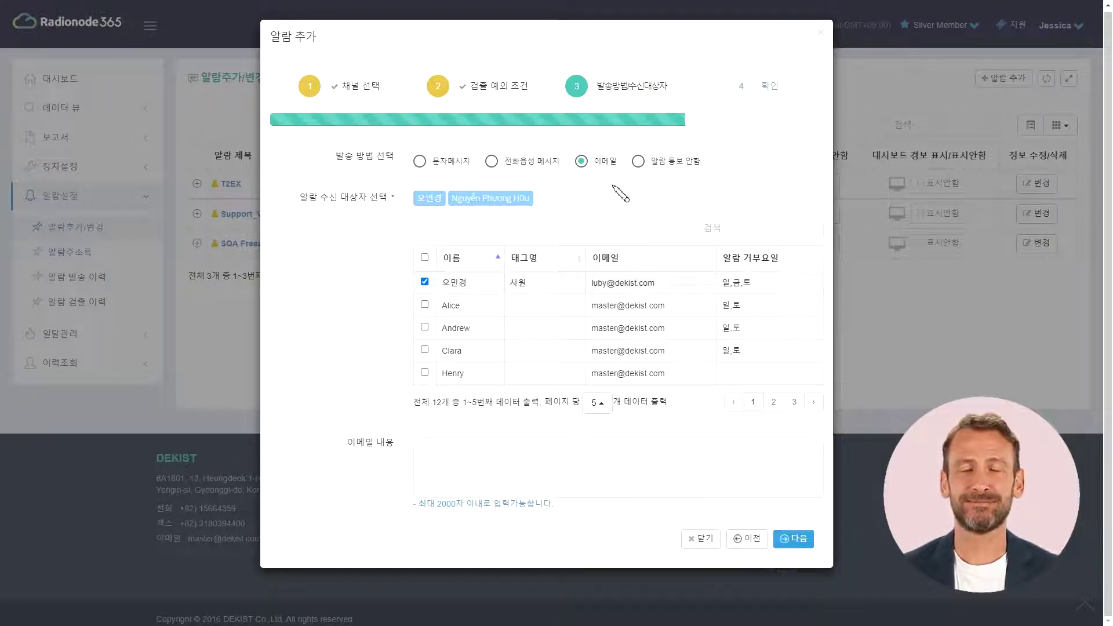
pyautogui.click(773, 402)
pyautogui.click(425, 350)
pyautogui.click(424, 326)
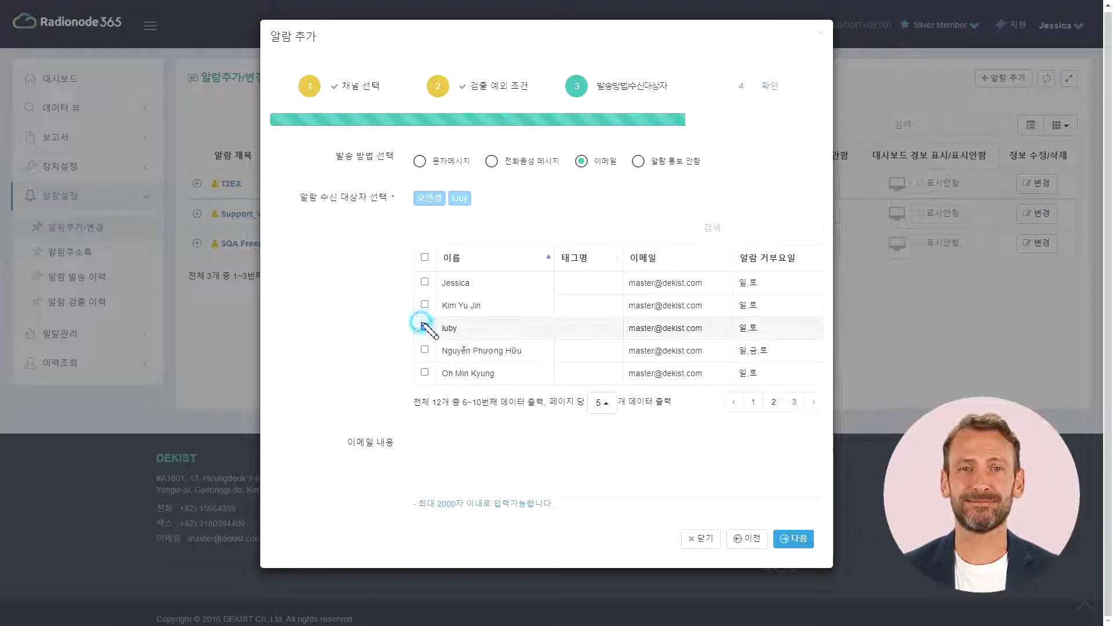
pyautogui.click(424, 304)
# - Write the email content as "쇠고기 냉동창고의 온도를 확인하세요."
pyautogui.click(449, 459)
pyautogui.write('쇠고기')
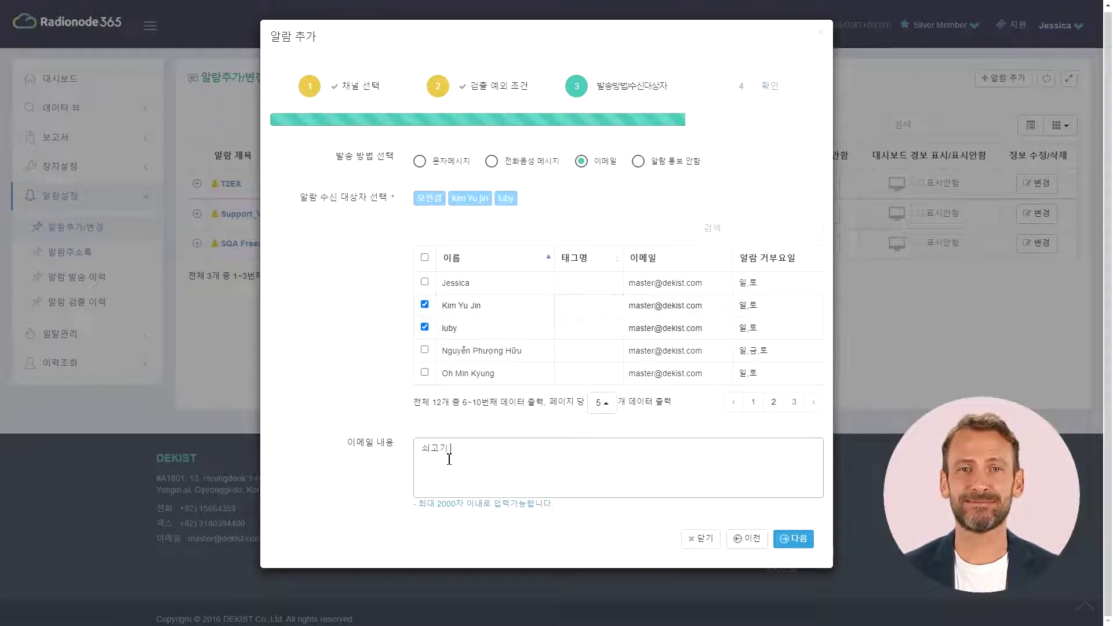
pyautogui.write(' 냉동창고의 온')
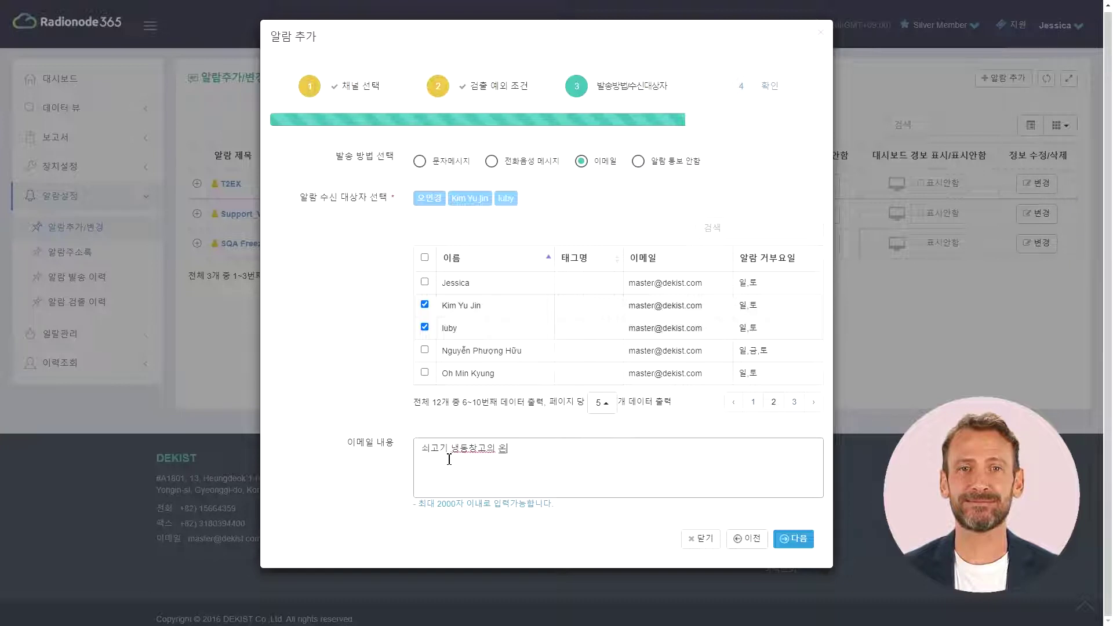
pyautogui.write('도를 확인해')
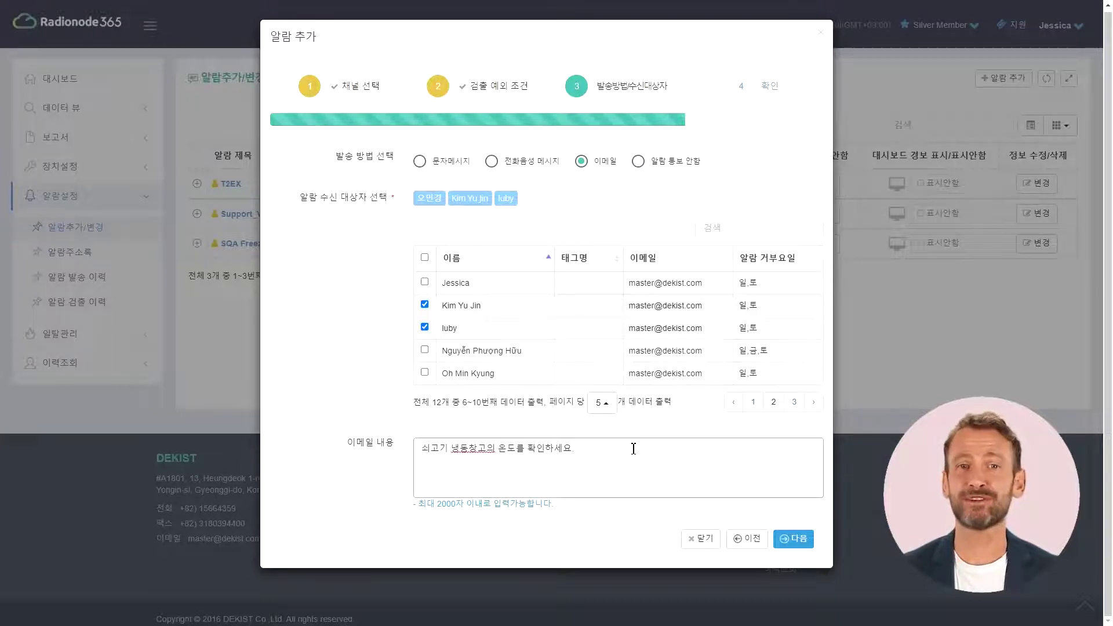
# - Replace the email content with "Check the temperature of the beef freezer." and save the new alarm
pyautogui.moveTo(634, 448); pyautogui.dragTo(385, 447)
pyautogui.write('Check the temperature of the beef freezer.')
pyautogui.click(707, 459)
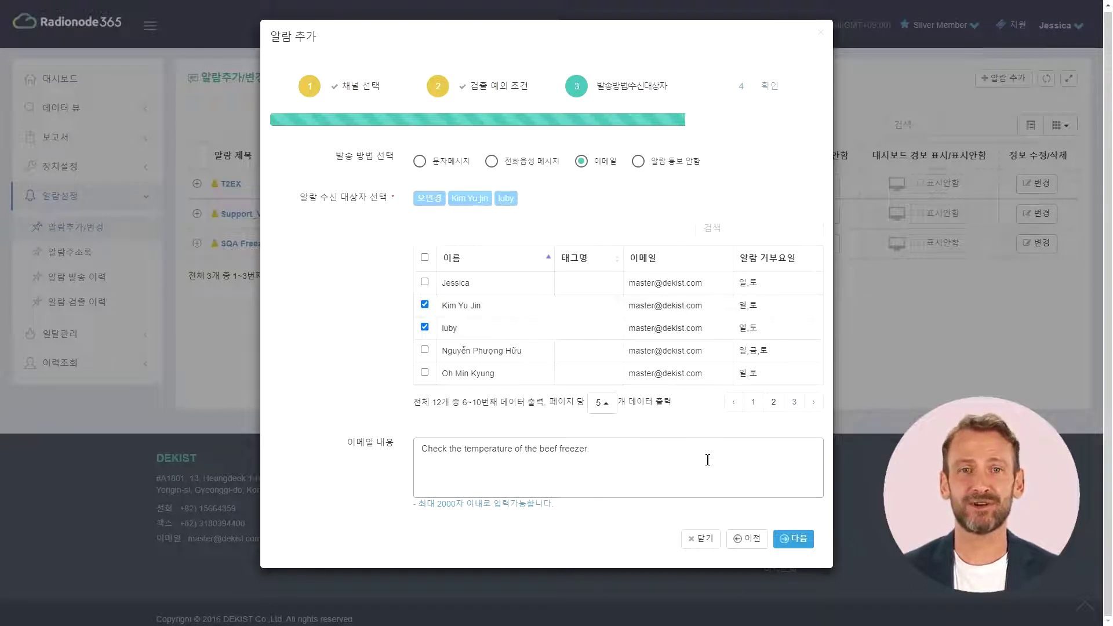
pyautogui.click(799, 539)
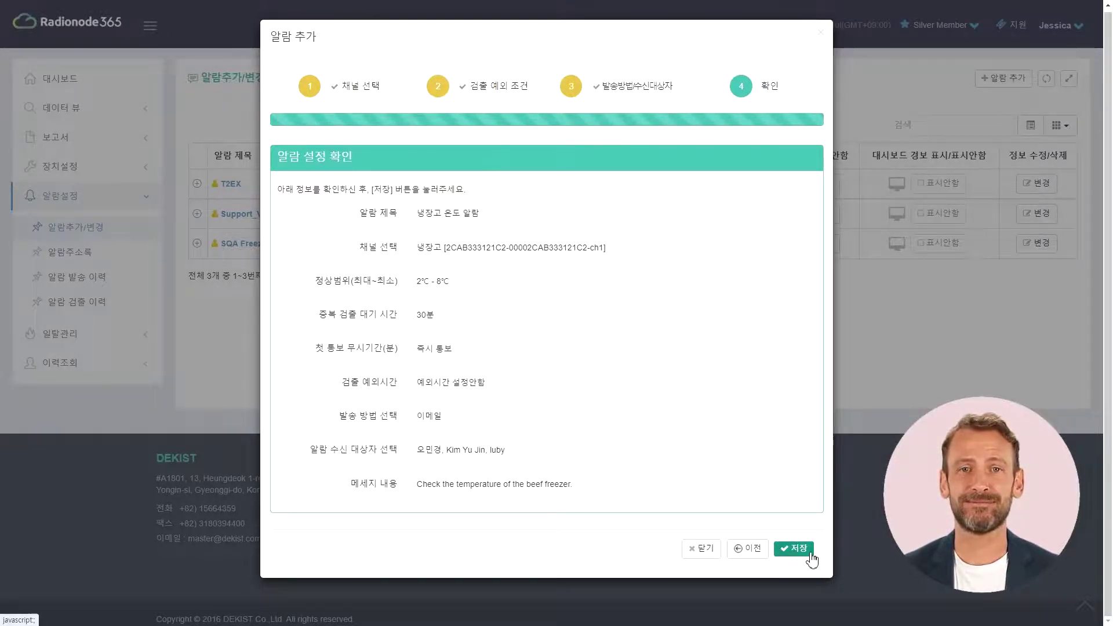
pyautogui.click(810, 556)
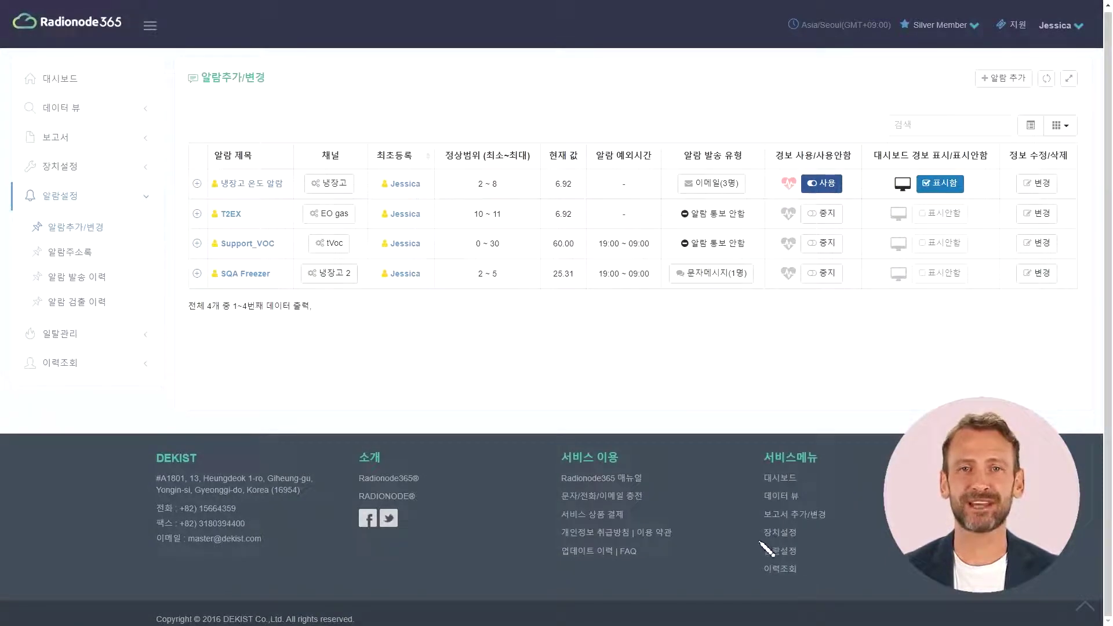
# - Examine the channel details and the notification recipients of the 냉장고 온도 알람 alarm
pyautogui.click(339, 188)
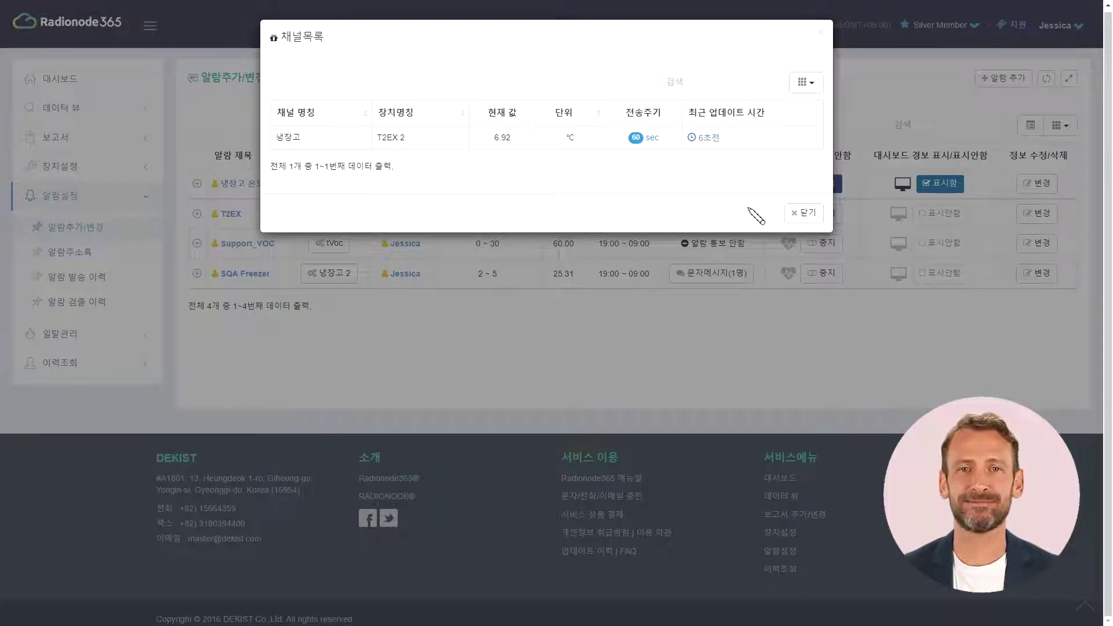
pyautogui.click(809, 213)
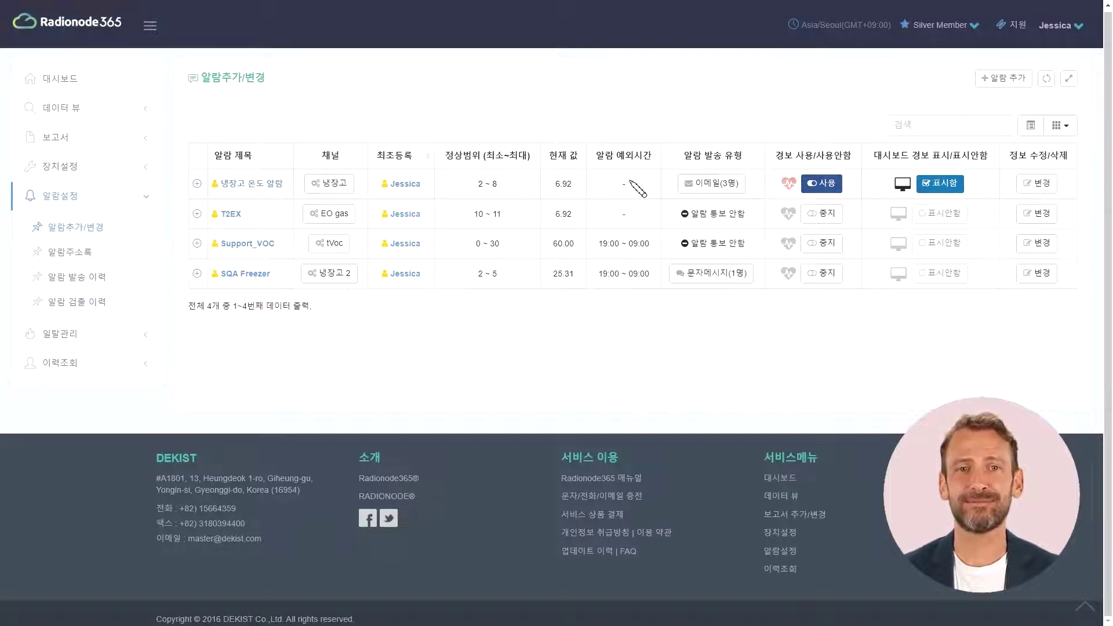
pyautogui.click(708, 187)
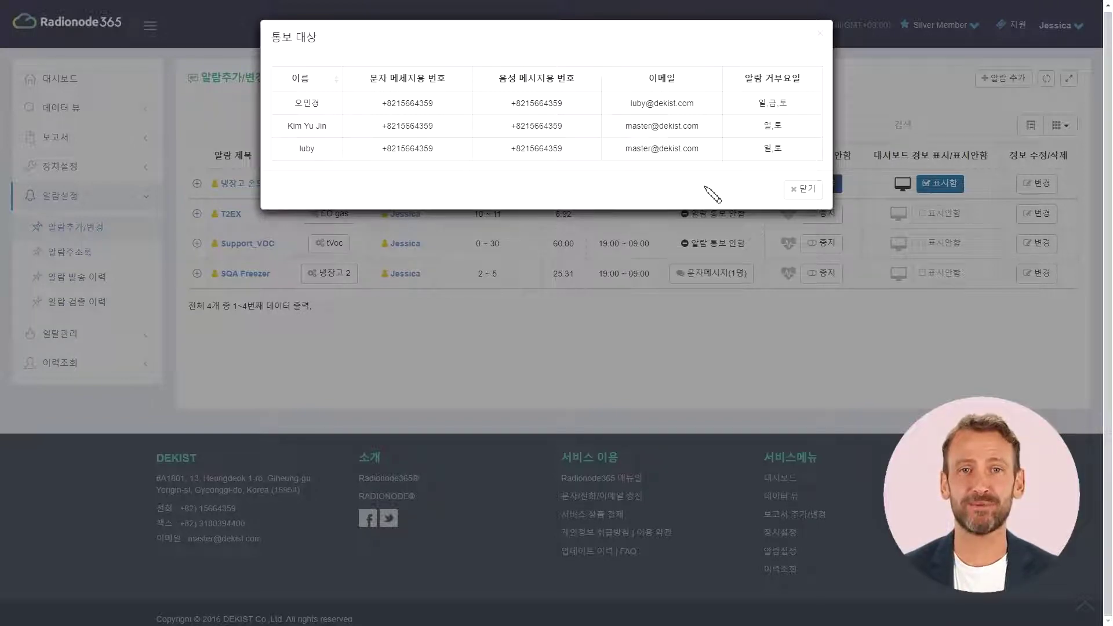
pyautogui.click(791, 192)
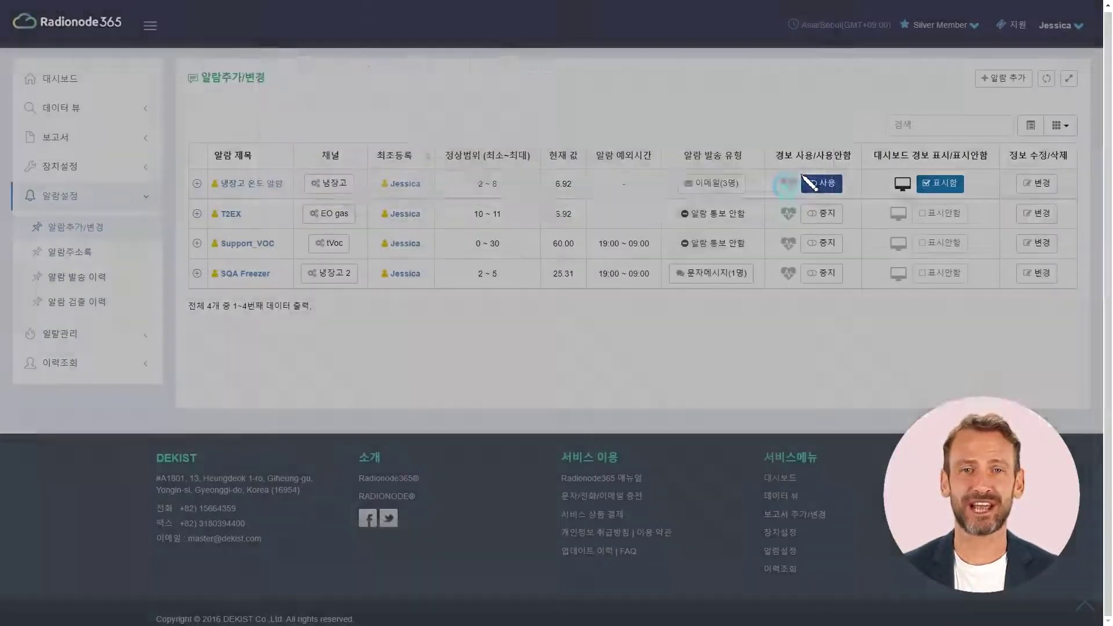
# - Switch the 냉장고 온도 알람 alarm's alert off and on again, and hide and restore its dashboard alert display
pyautogui.click(825, 184)
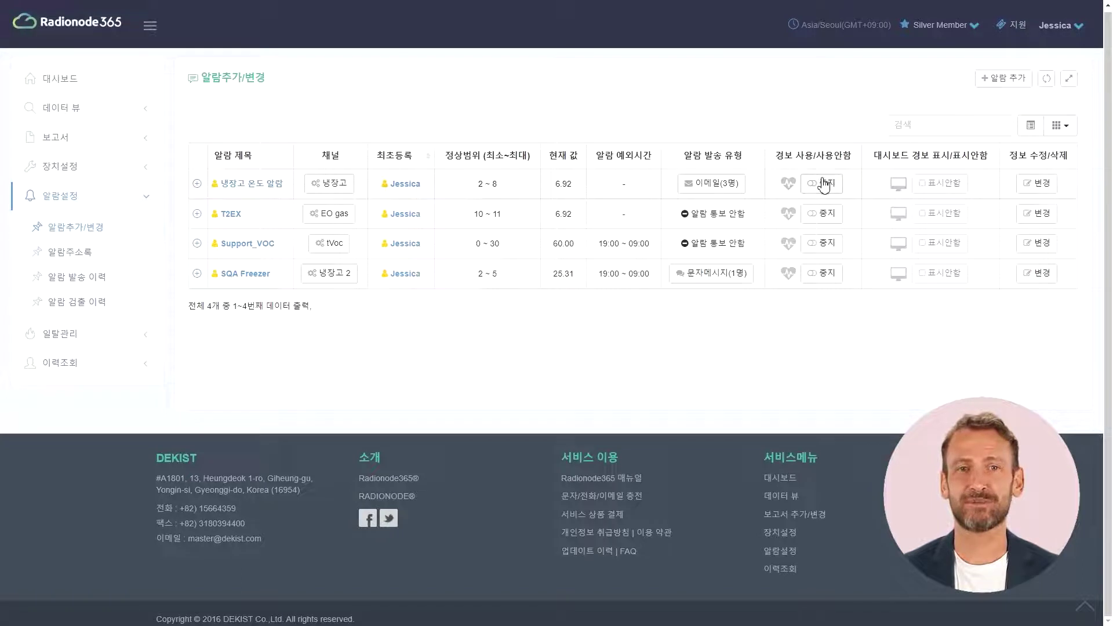
pyautogui.click(824, 185)
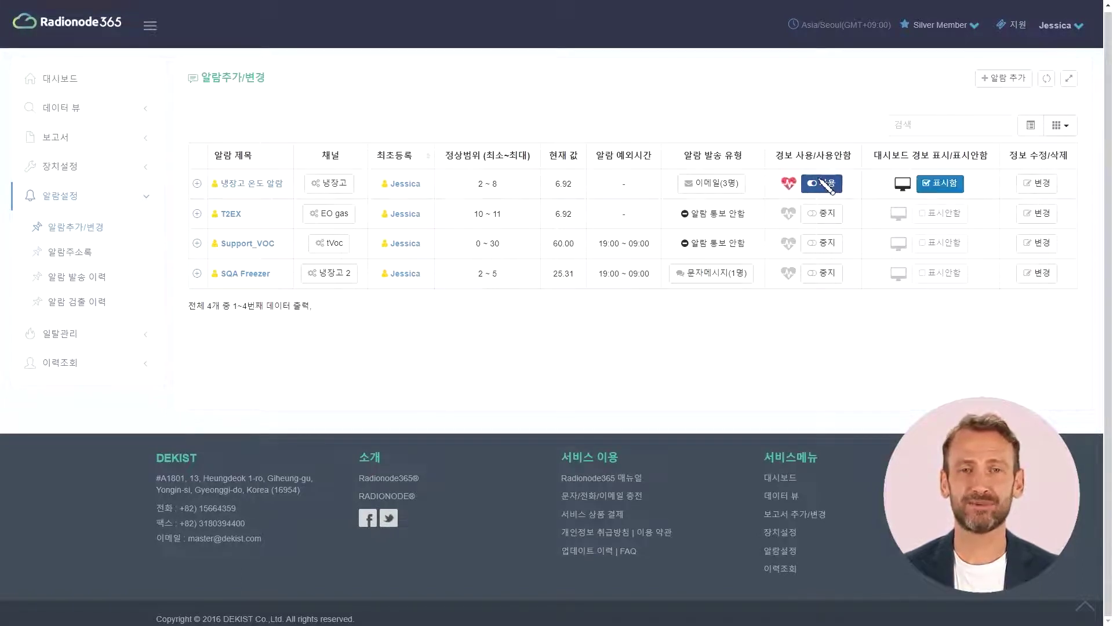
pyautogui.click(944, 185)
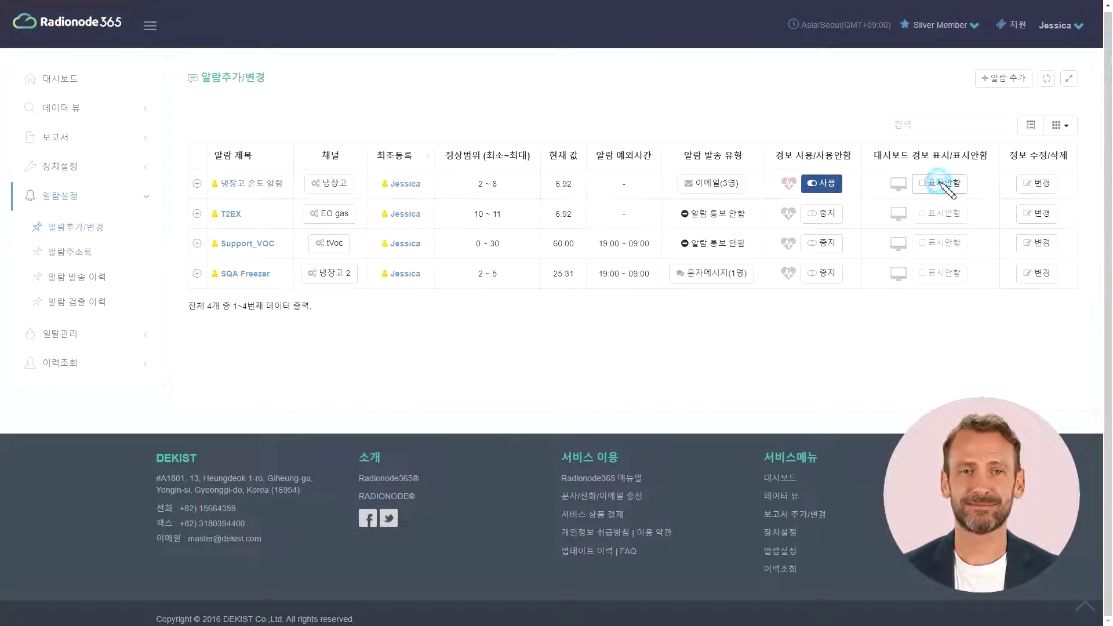
pyautogui.click(940, 183)
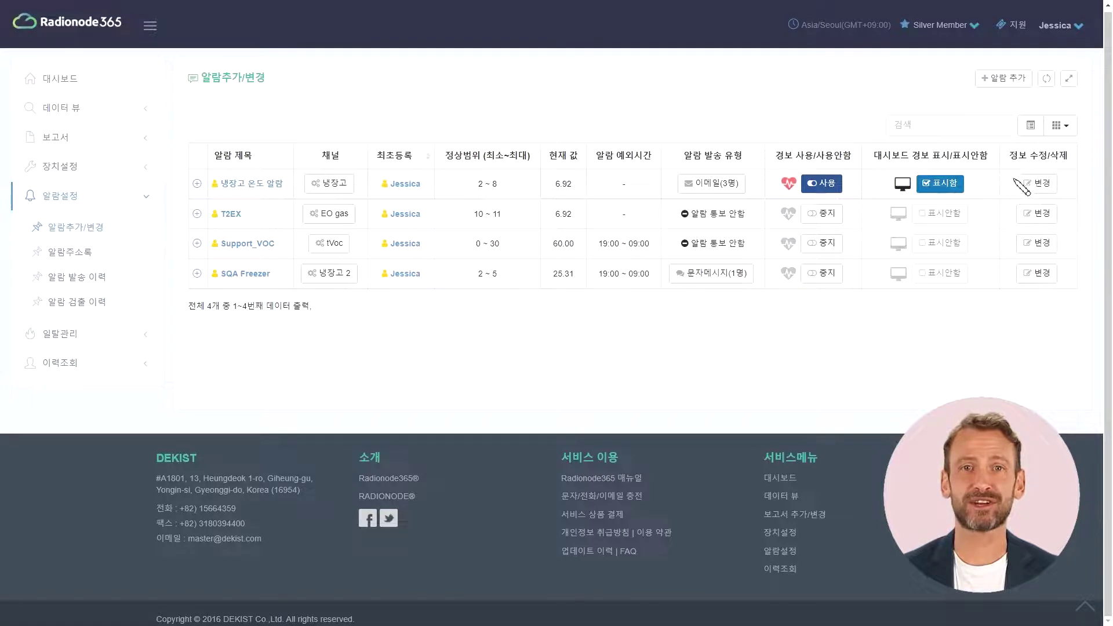
# - Copy the 냉장고 온도 알람 alarm and title the copy "알람실습"
pyautogui.click(1041, 183)
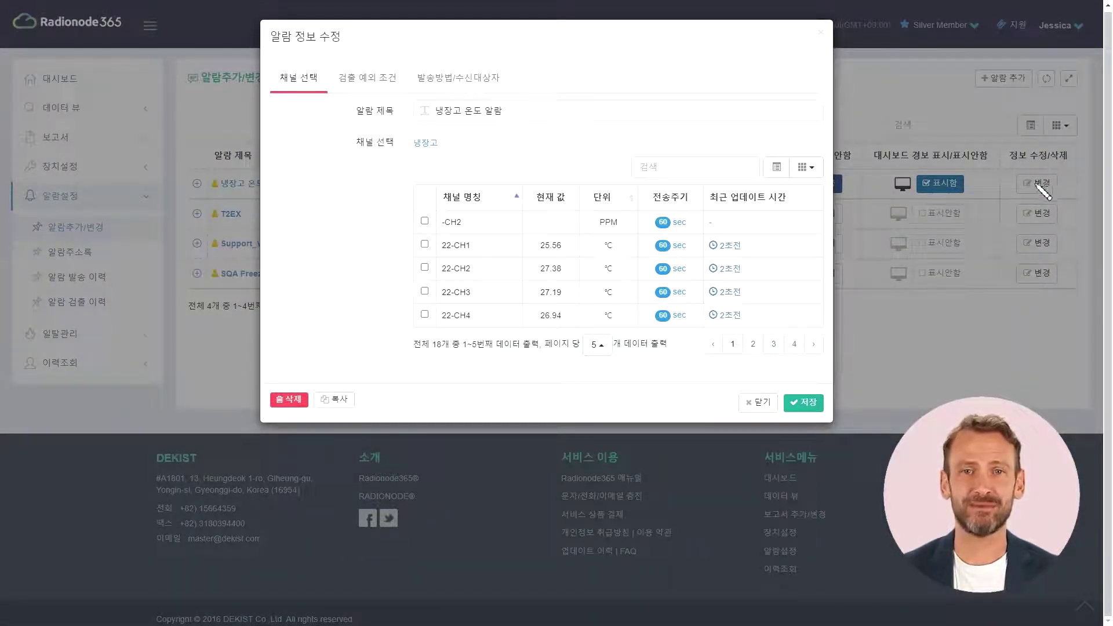
pyautogui.click(342, 400)
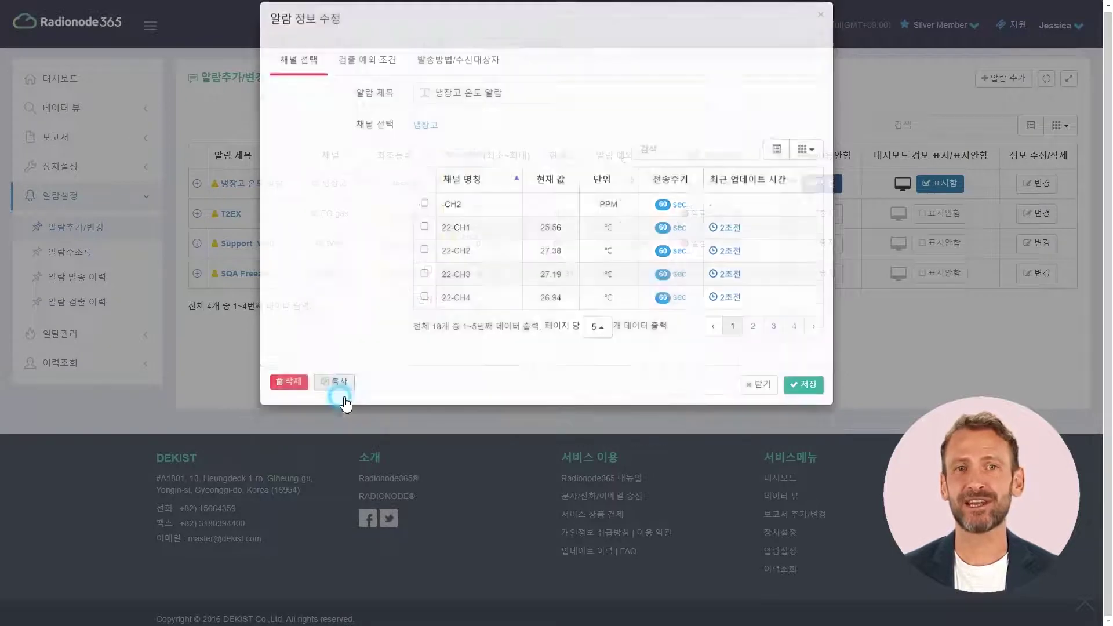
pyautogui.tripleClick(565, 118)
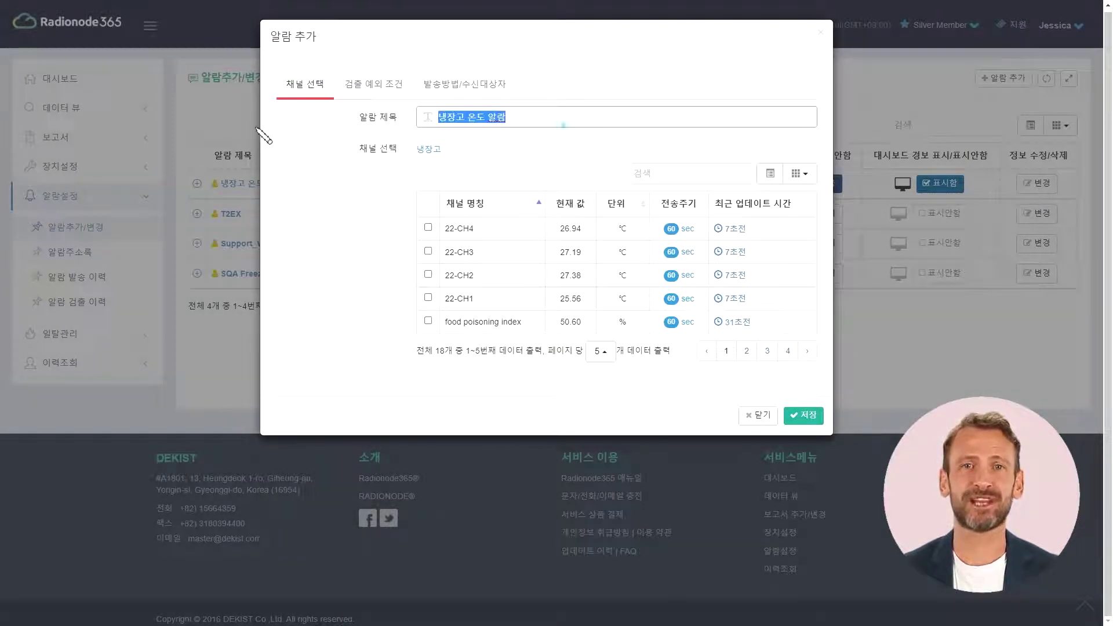
pyautogui.write('알ㄹ람실습')
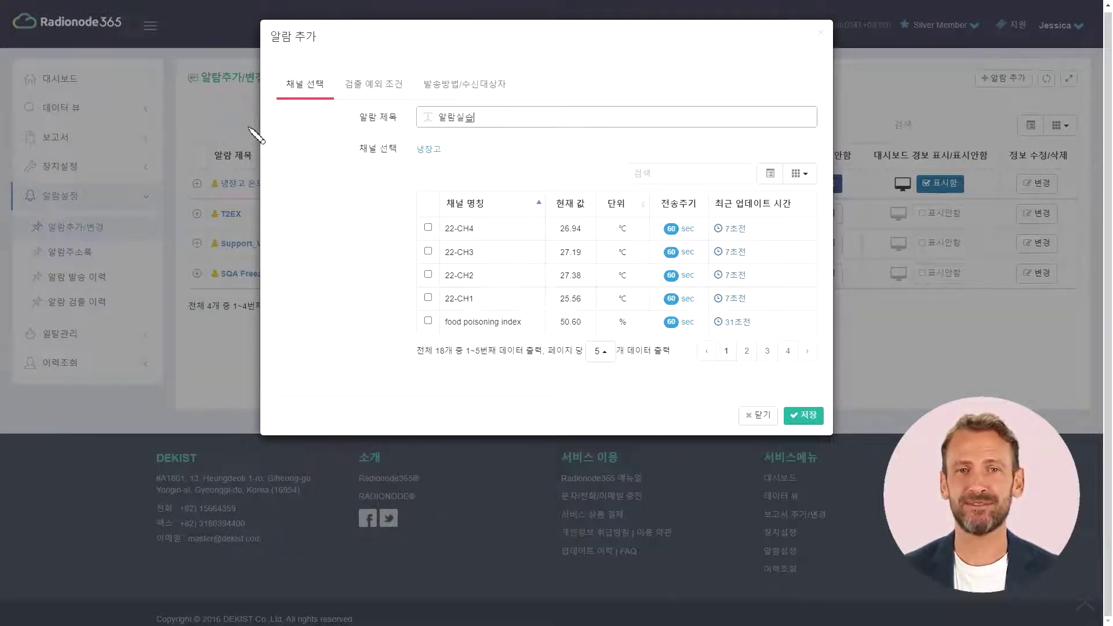
# - Set the copied alarm to ignore the first notification for 10 minutes and exclude detection from 05:00 to 11:00
pyautogui.click(392, 96)
pyautogui.click(492, 159)
pyautogui.click(467, 191)
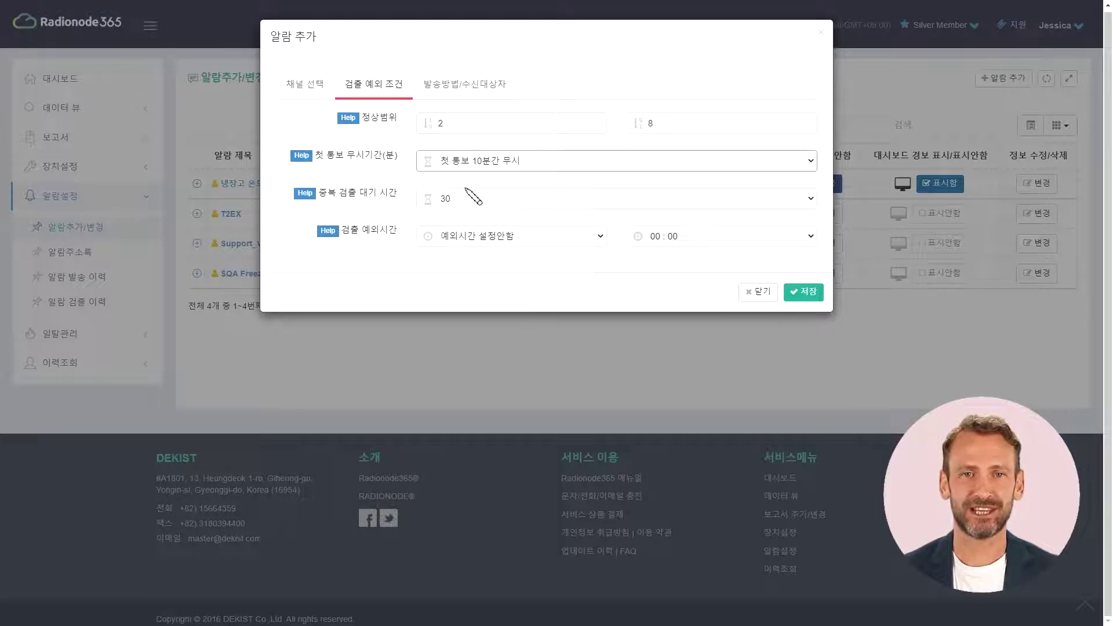
pyautogui.click(511, 236)
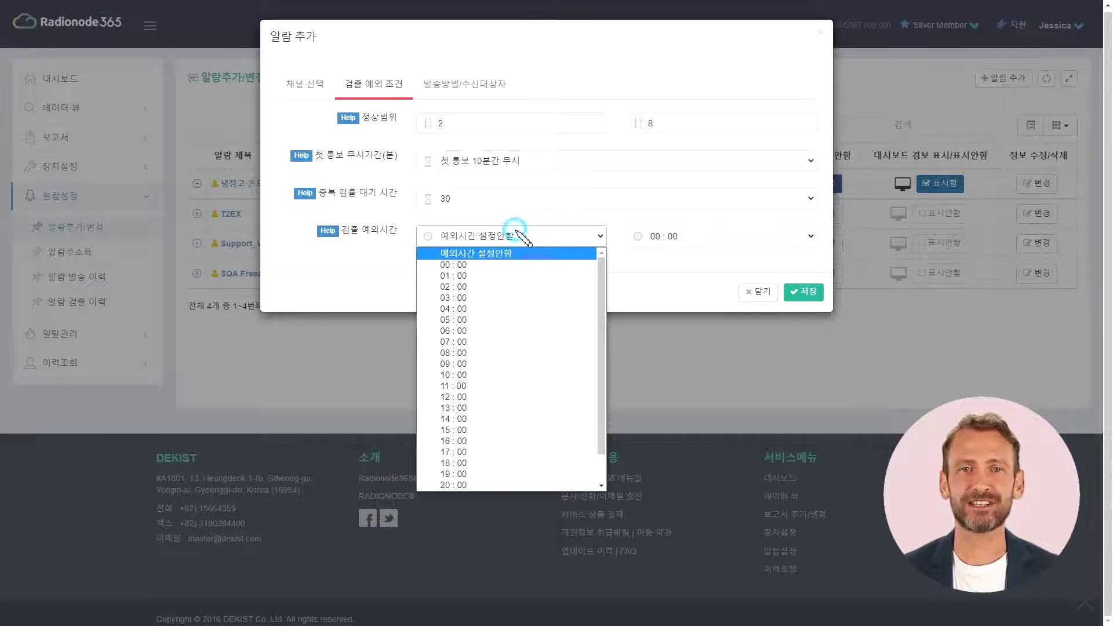
pyautogui.click(490, 322)
pyautogui.click(658, 237)
pyautogui.click(660, 371)
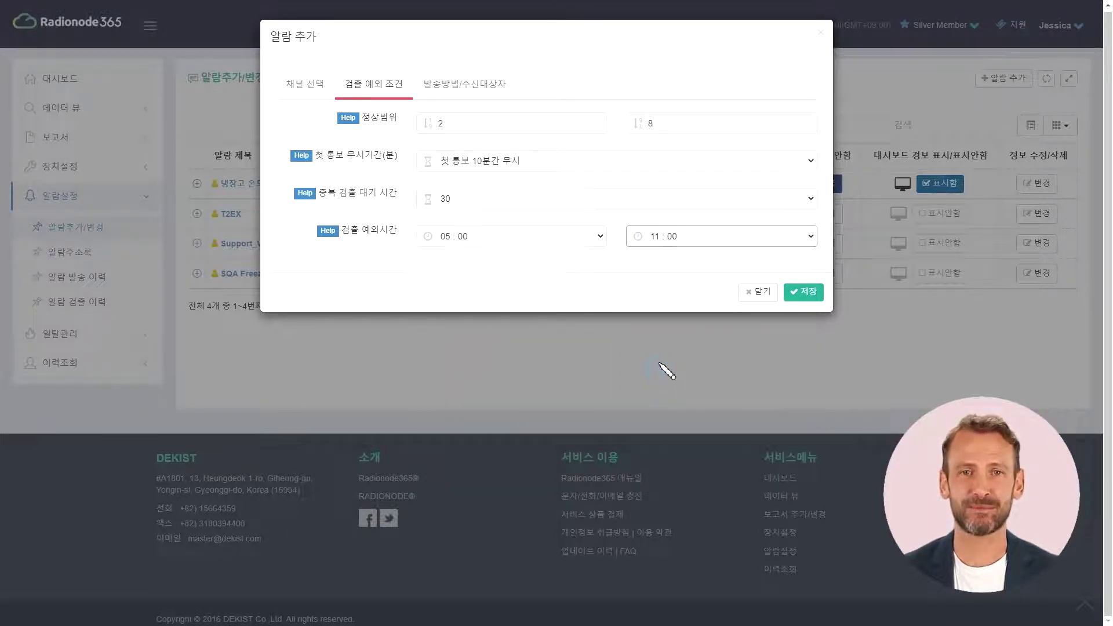
# - Add the second listed contact to the copied alarm's email recipients and save the alarm
pyautogui.click(495, 87)
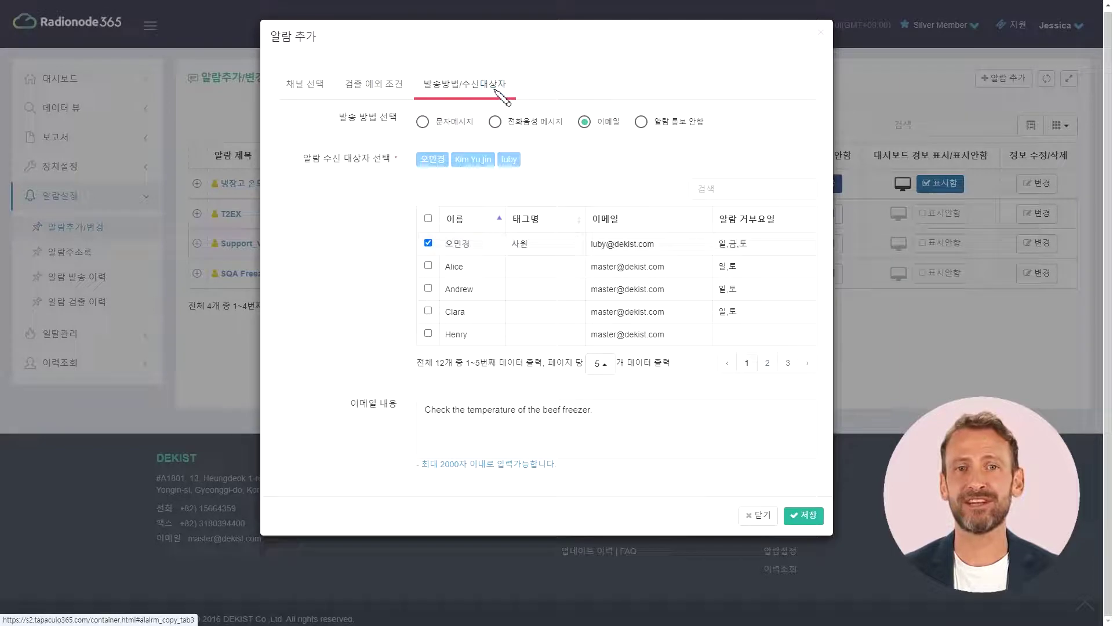
pyautogui.click(455, 264)
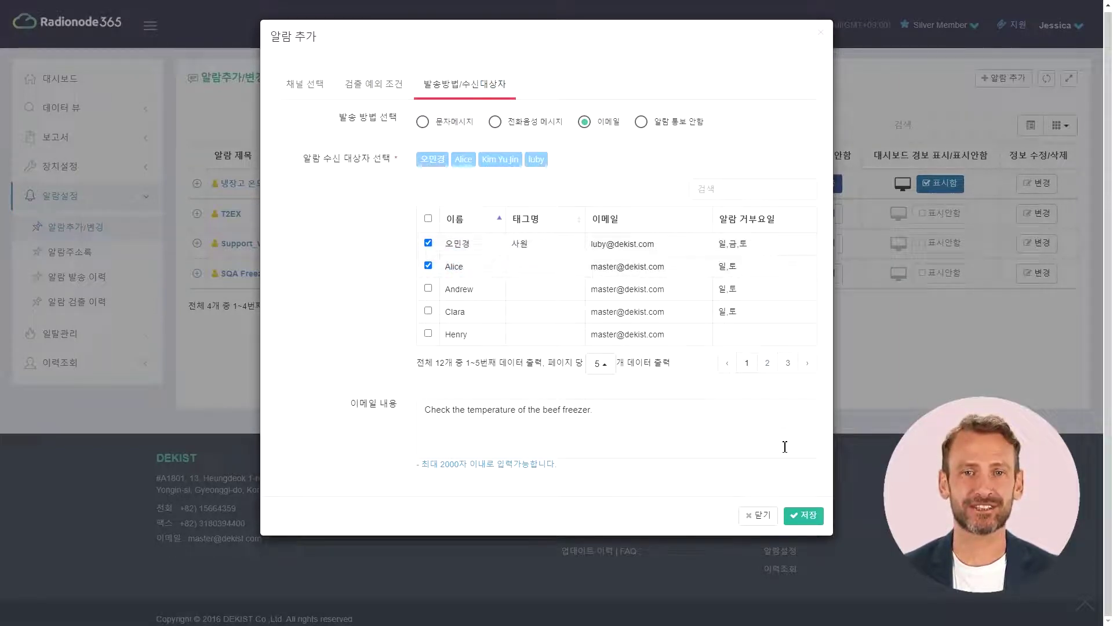
pyautogui.click(803, 516)
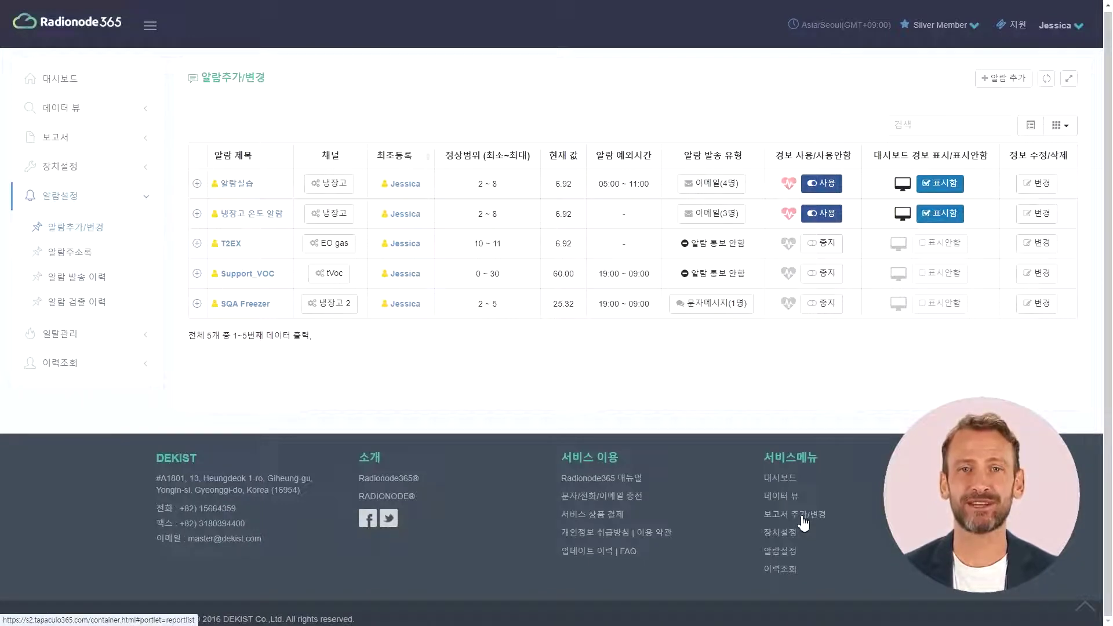
# - Open the alarm sending history and switch its records to the detail layout and back to the table
pyautogui.click(125, 280)
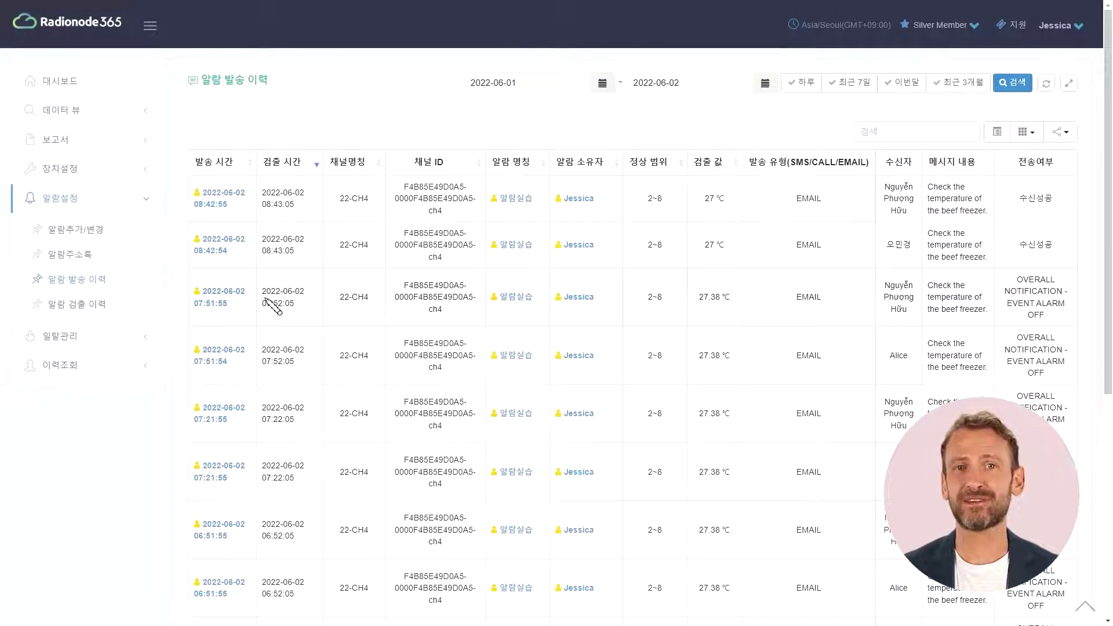
pyautogui.click(1008, 137)
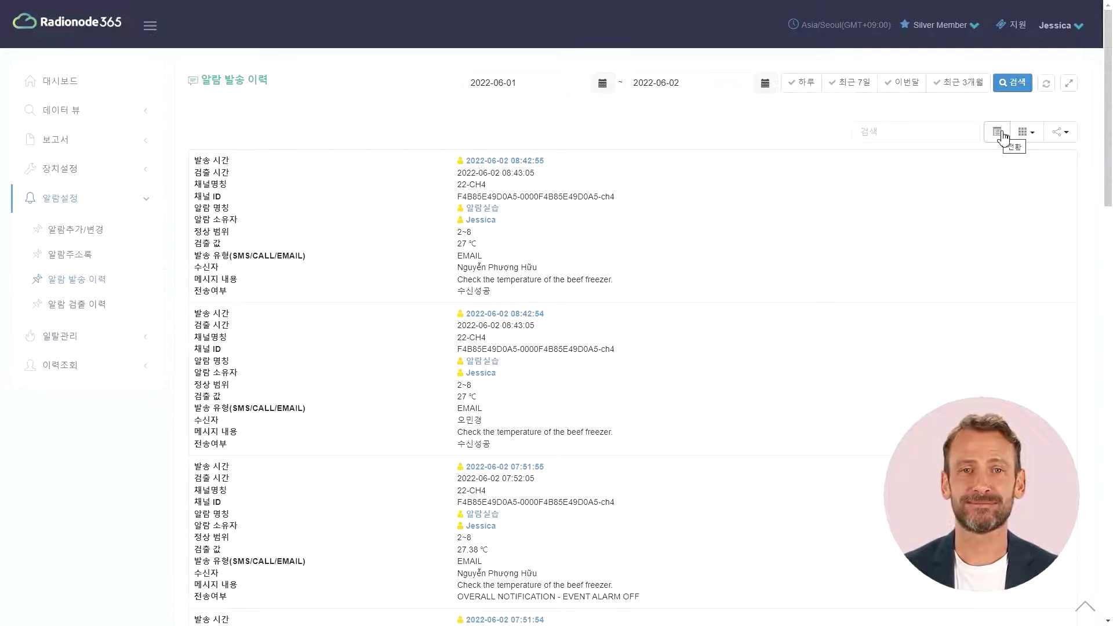
pyautogui.click(1003, 136)
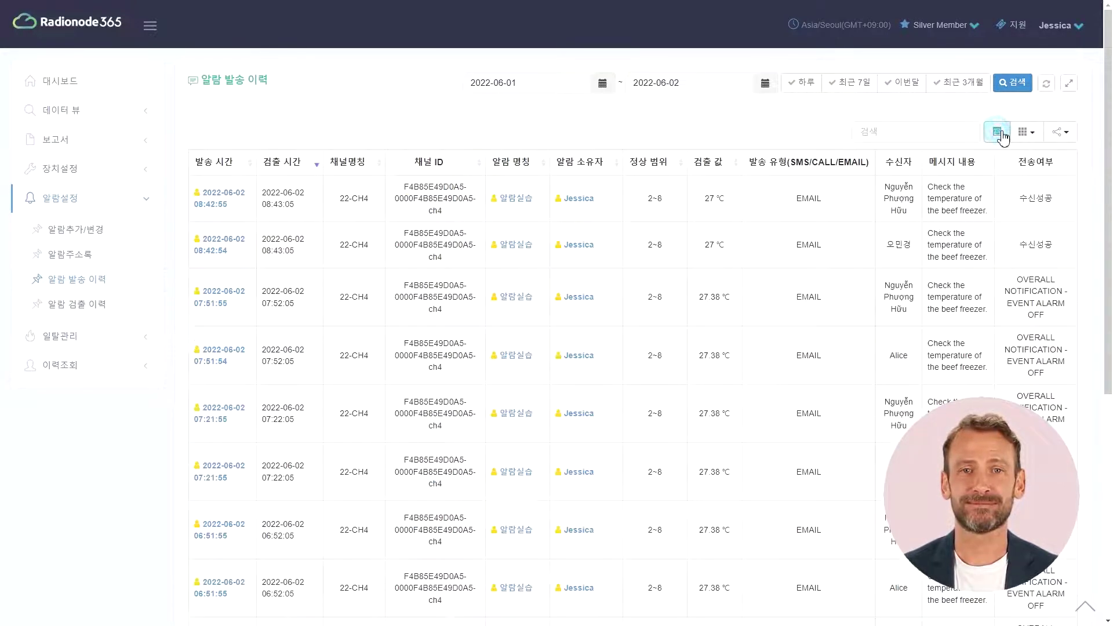
# - Hide the 채널명칭 column in the sending history, and hide and restore the 채널 ID column
pyautogui.click(1033, 136)
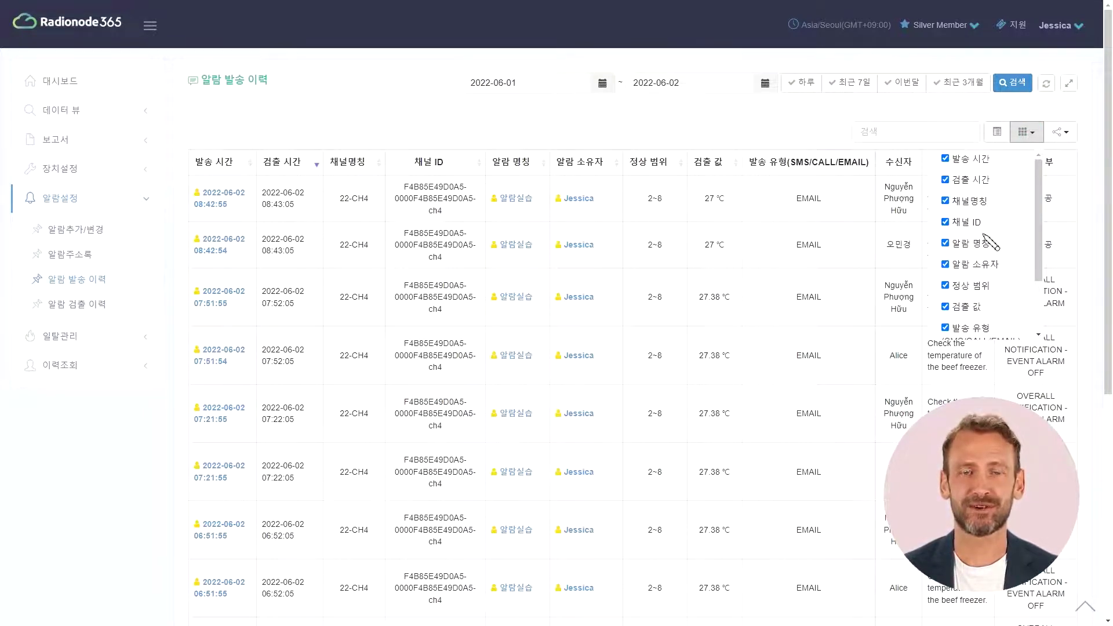
pyautogui.click(956, 201)
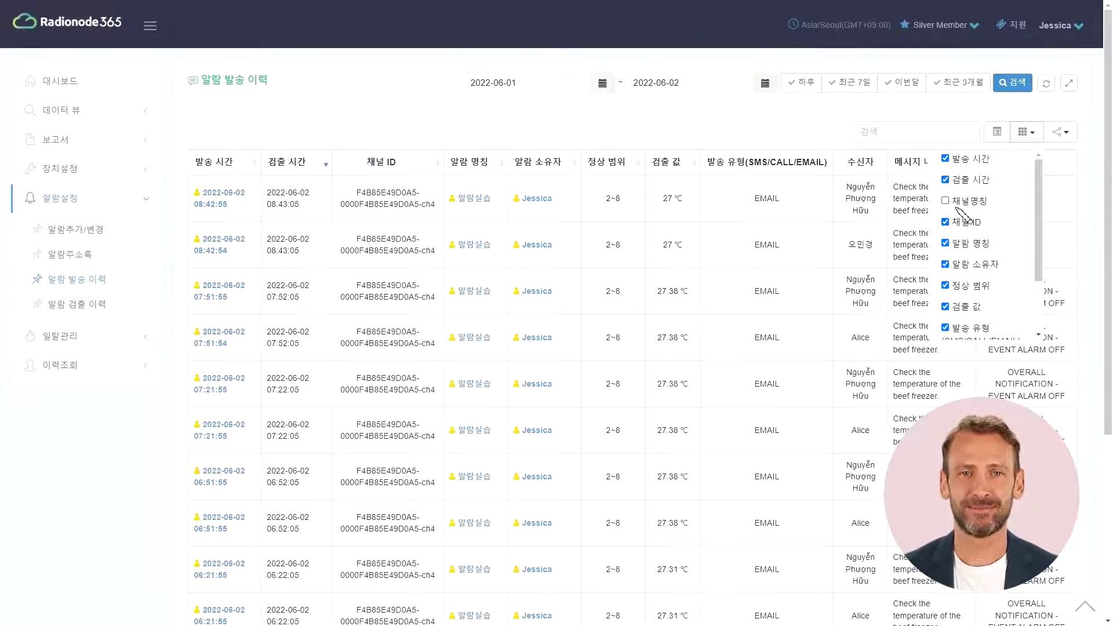
pyautogui.click(951, 220)
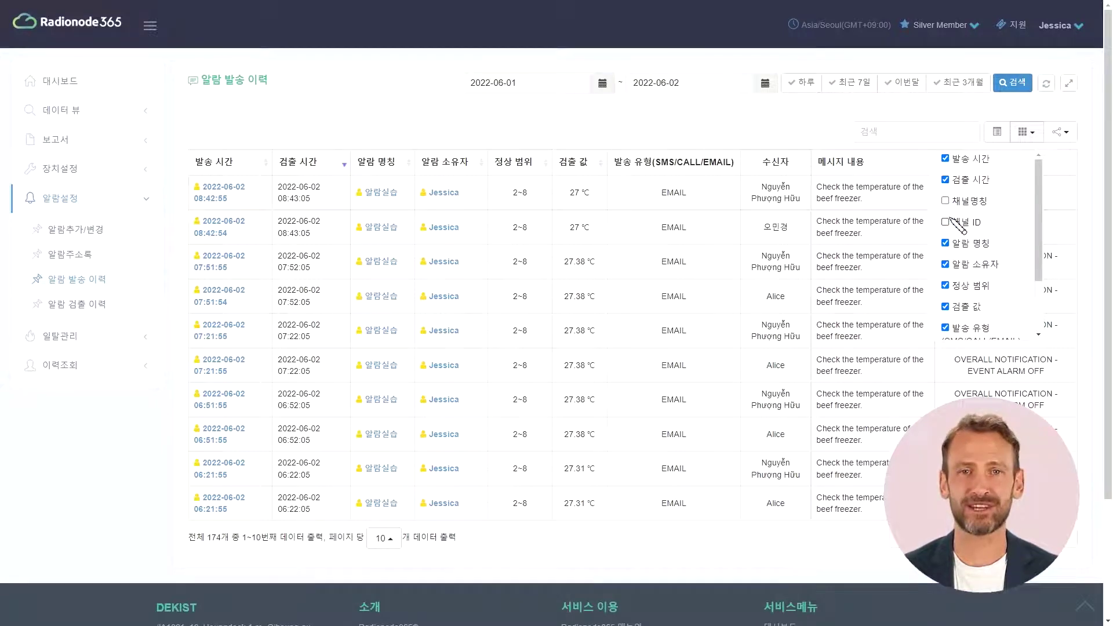
pyautogui.click(951, 220)
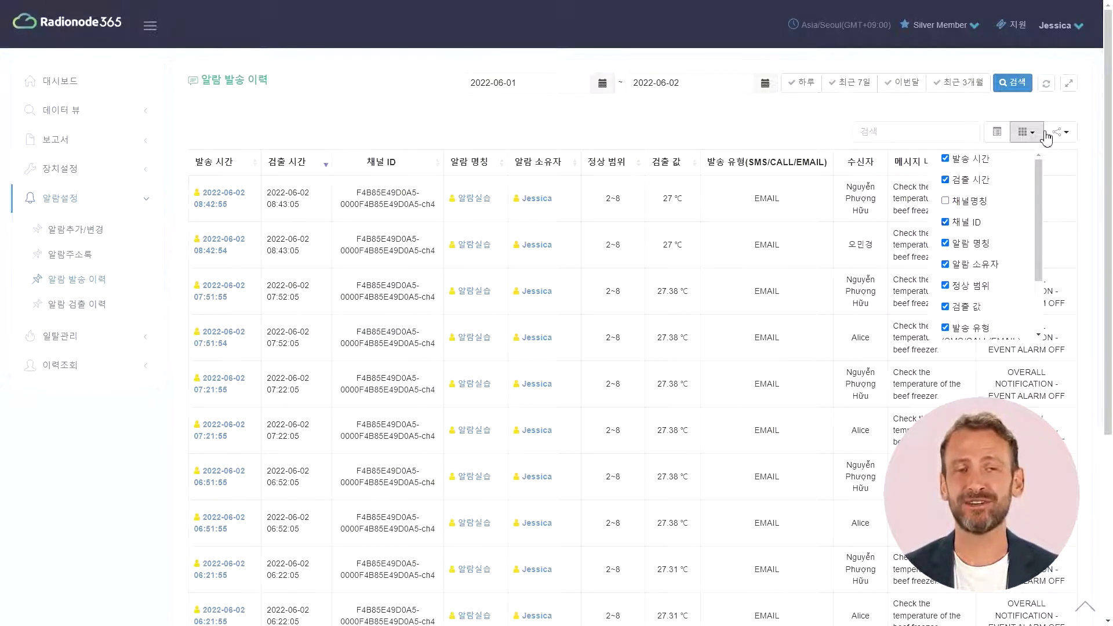
pyautogui.click(1039, 131)
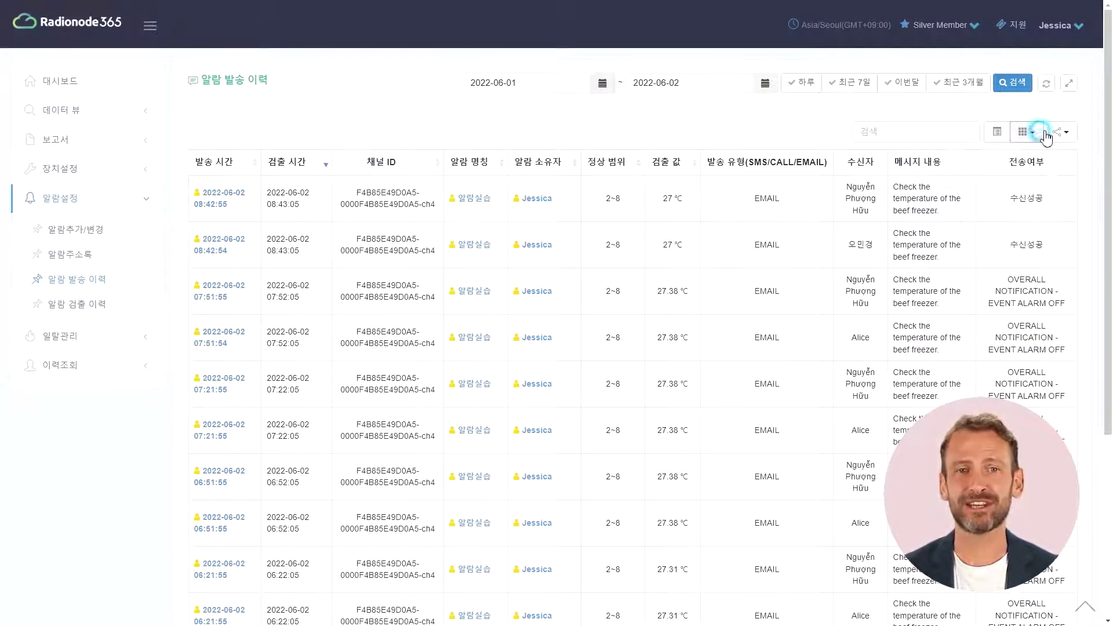
# - Search the sending history by a recipient's name and clear the search
pyautogui.click(962, 139)
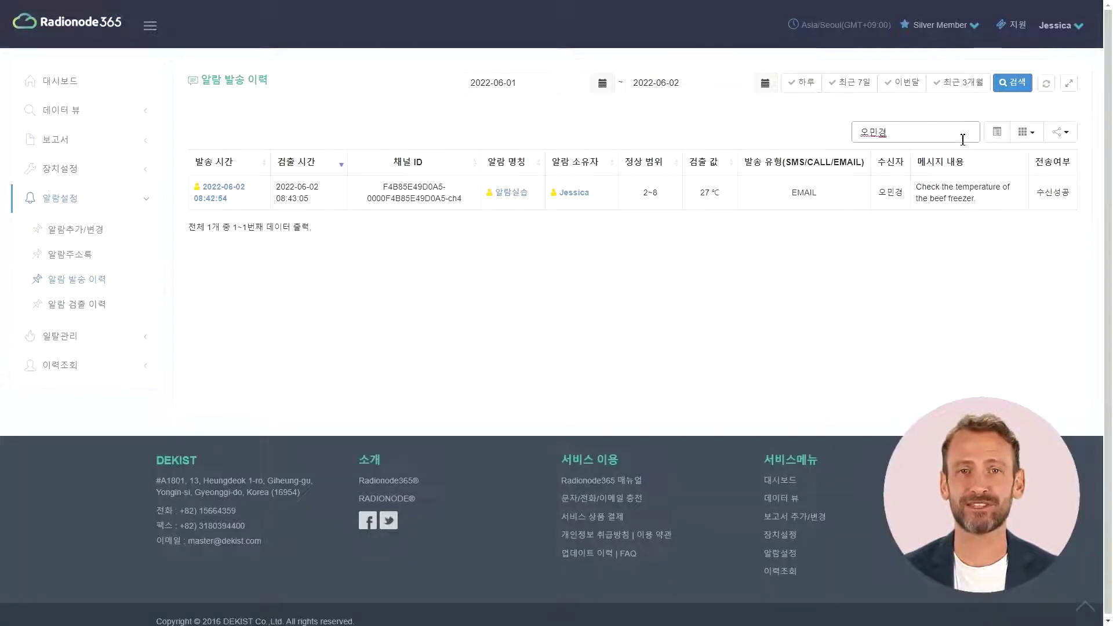
pyautogui.moveTo(962, 140); pyautogui.dragTo(823, 141)
pyautogui.press('BackSpace')
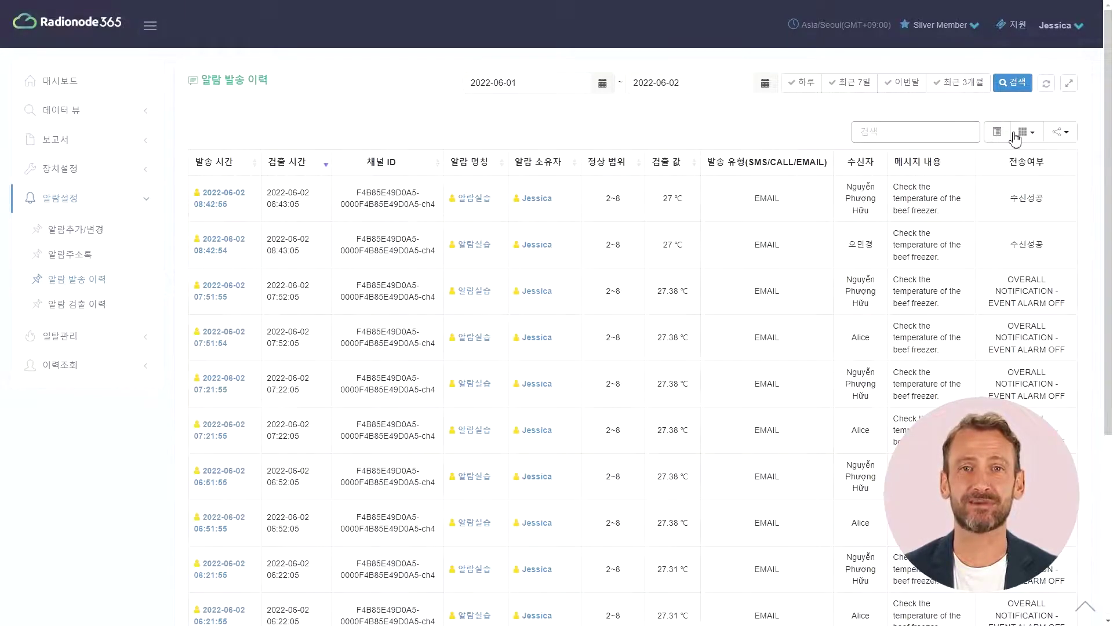
# - Export the alarm sending history as CSV and open the exported file
pyautogui.click(1073, 135)
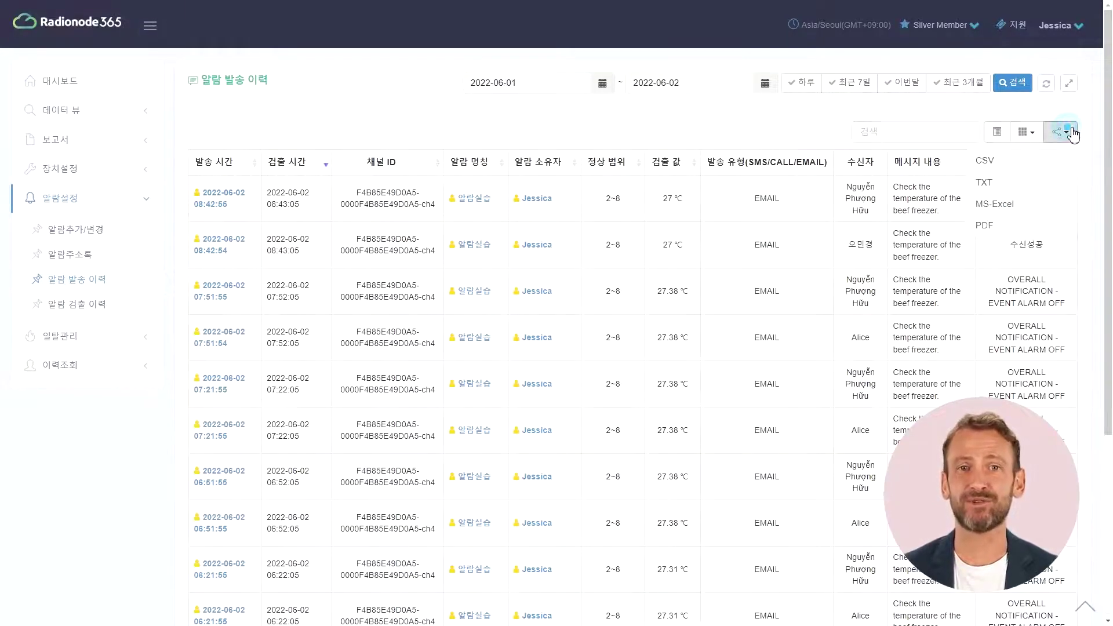
pyautogui.click(1048, 165)
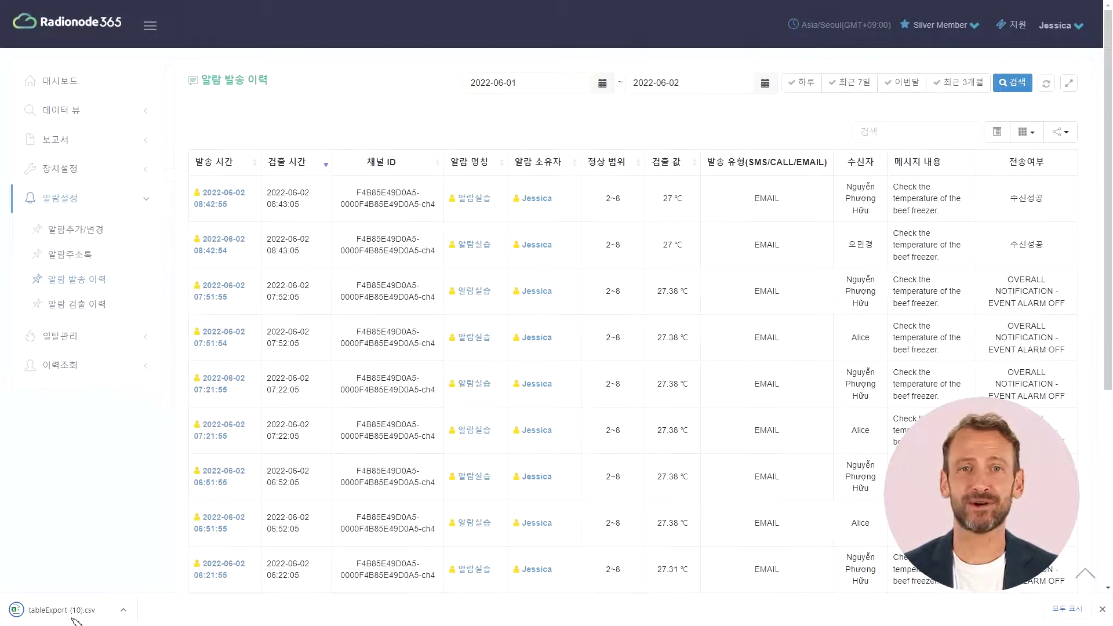
pyautogui.click(45, 610)
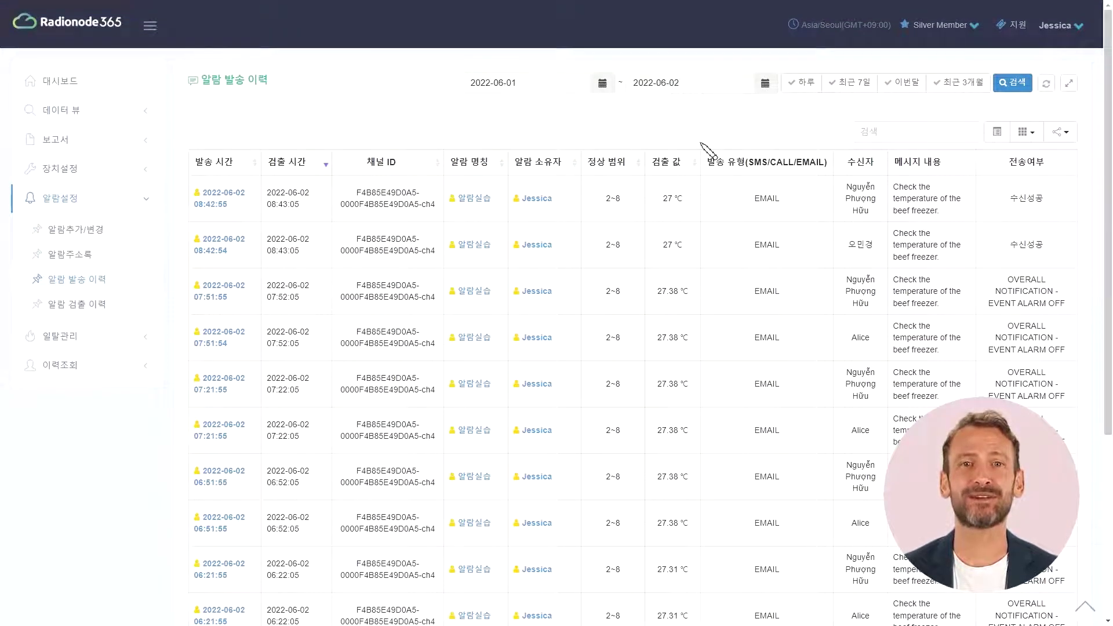
pyautogui.click(133, 301)
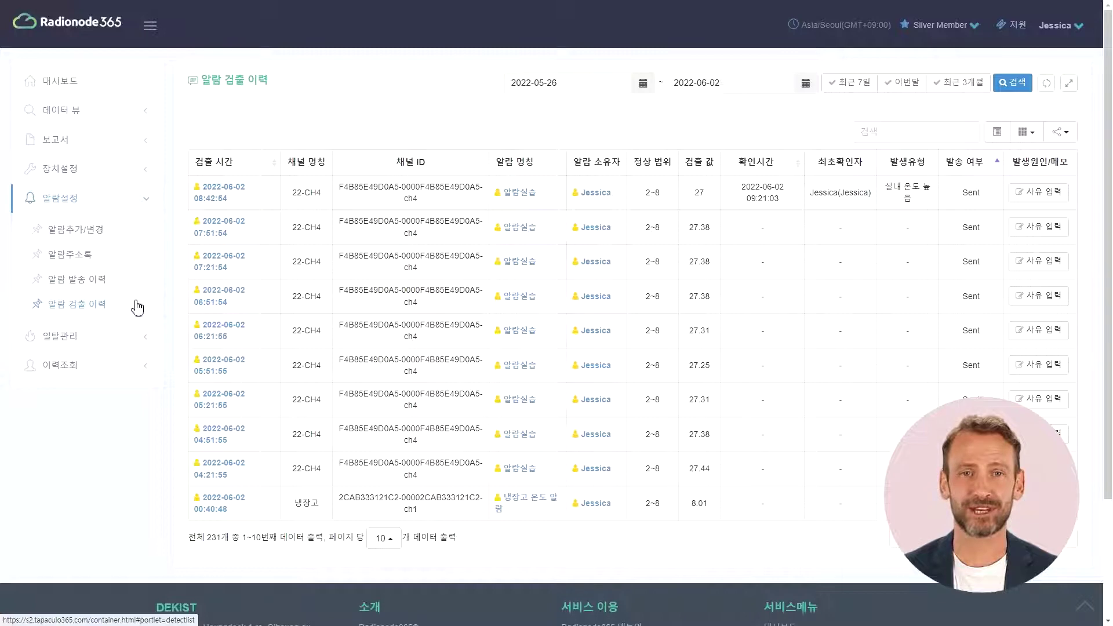
pyautogui.click(1018, 234)
pyautogui.click(485, 86)
pyautogui.write('냉장고 온ㄷ')
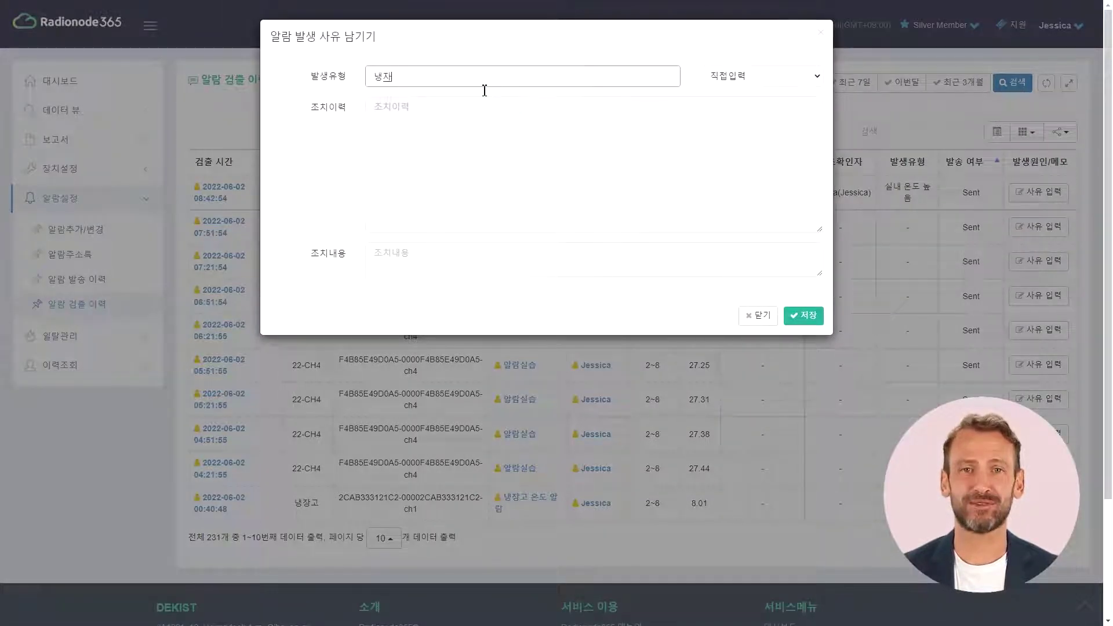
pyautogui.write('도 이탈')
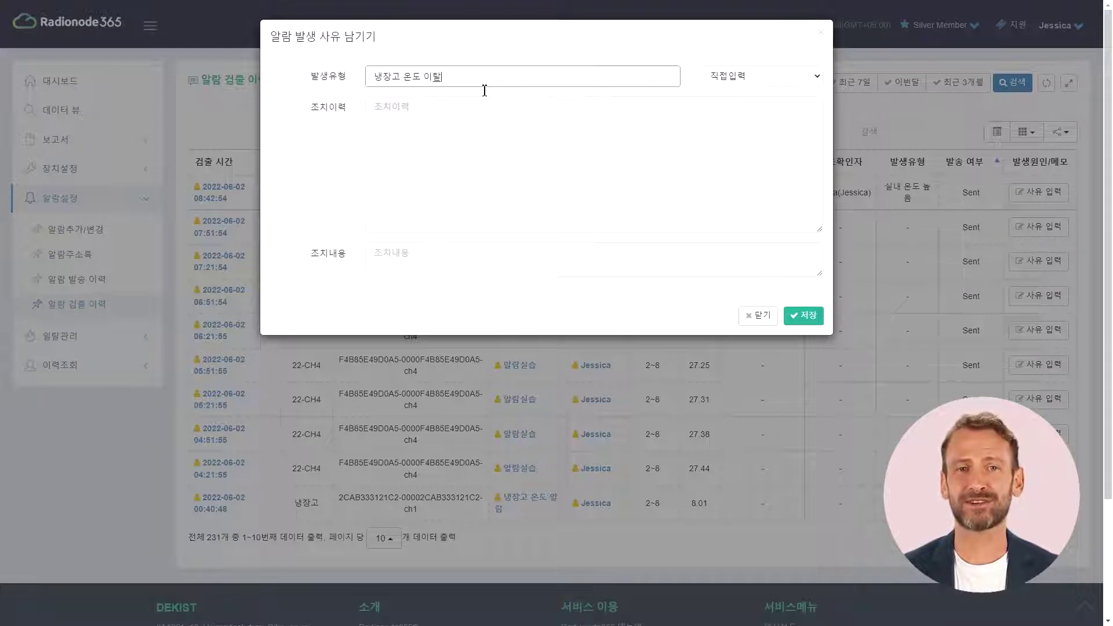
# - Enter "냉장고 문열림 확인" as the action content and save the alarm cause record
pyautogui.click(415, 269)
pyautogui.write('냉')
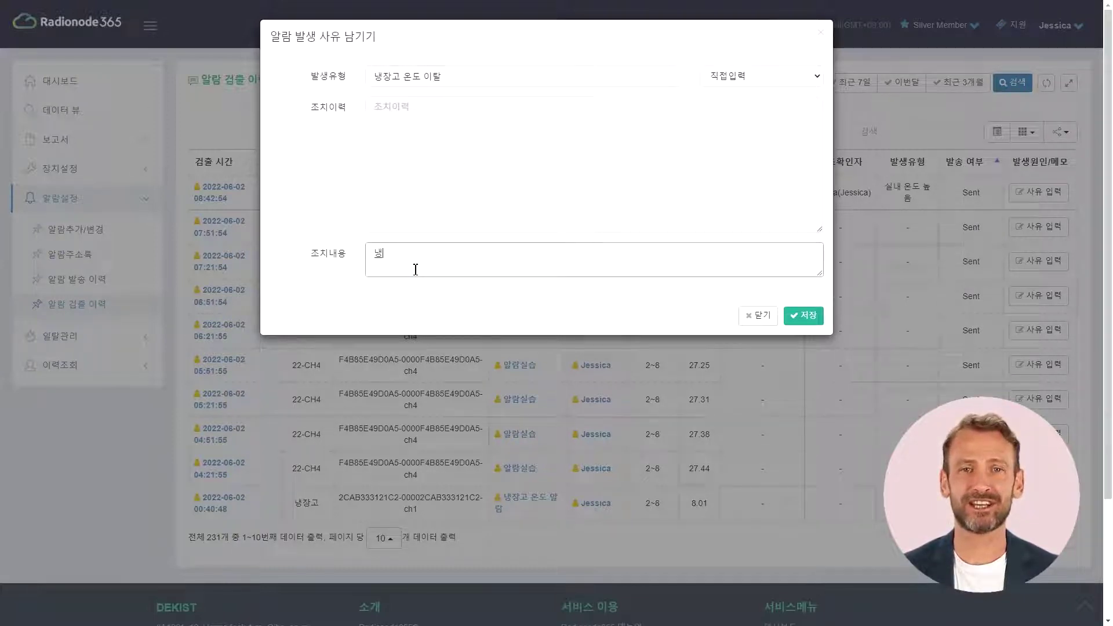
pyautogui.write('장고 문열림')
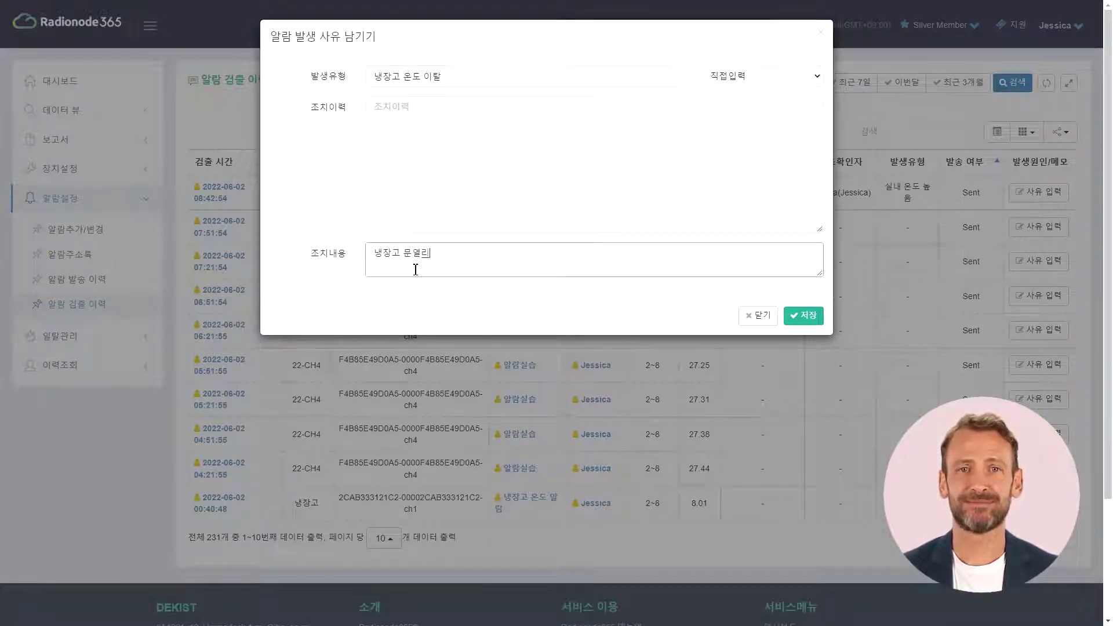
pyautogui.write(' 확인')
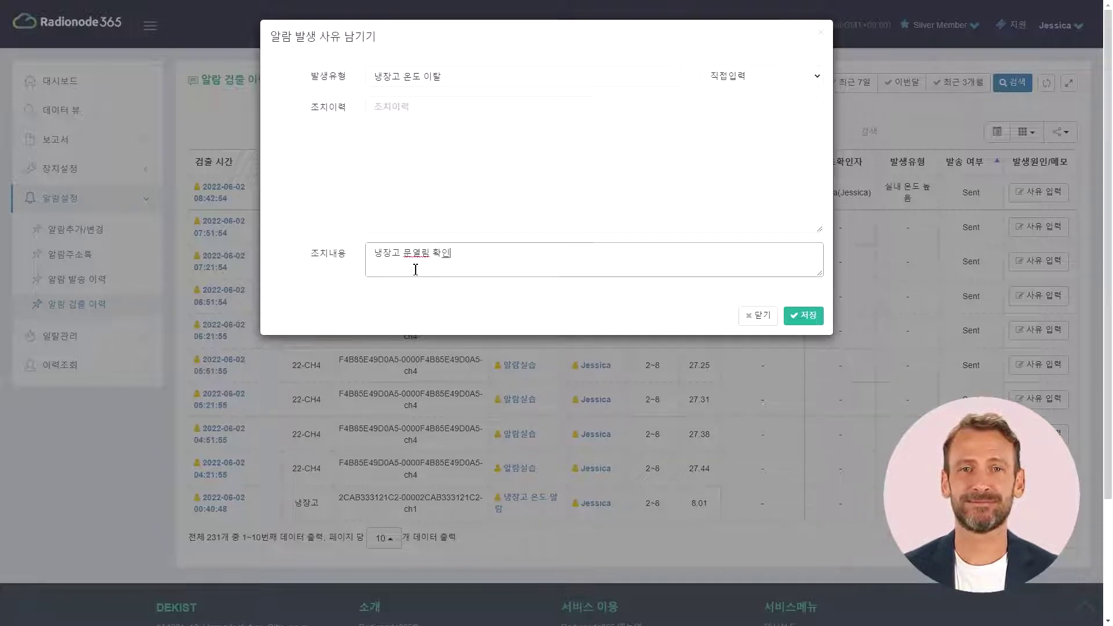
pyautogui.click(816, 318)
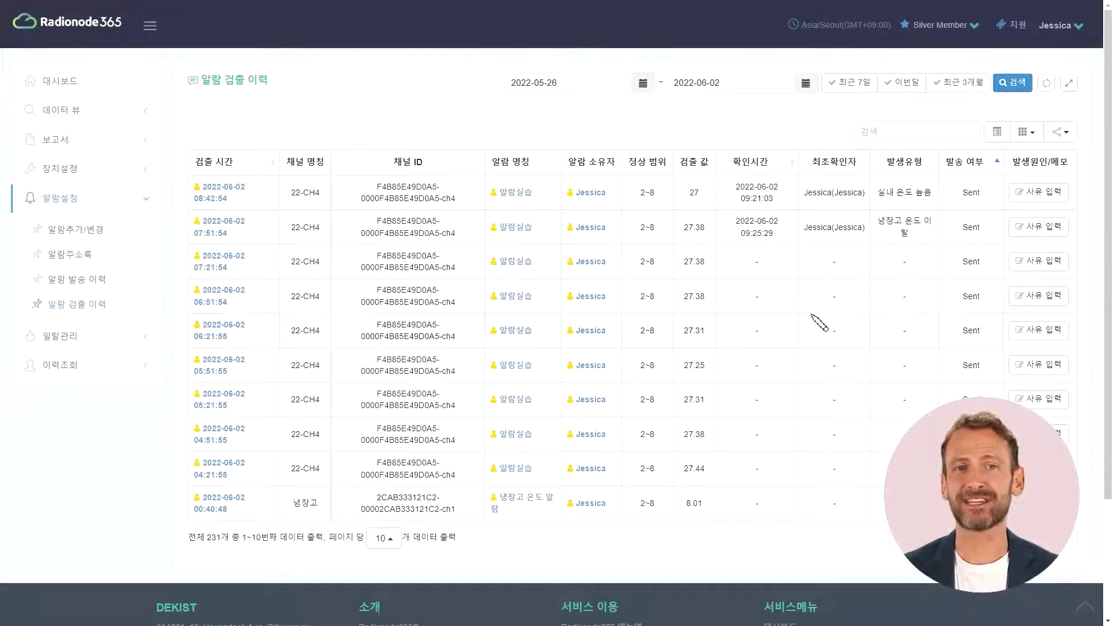
# - In the device list, open the T2TS device's alarm settings and set the connection-loss timeout alarm to 1분
pyautogui.click(113, 174)
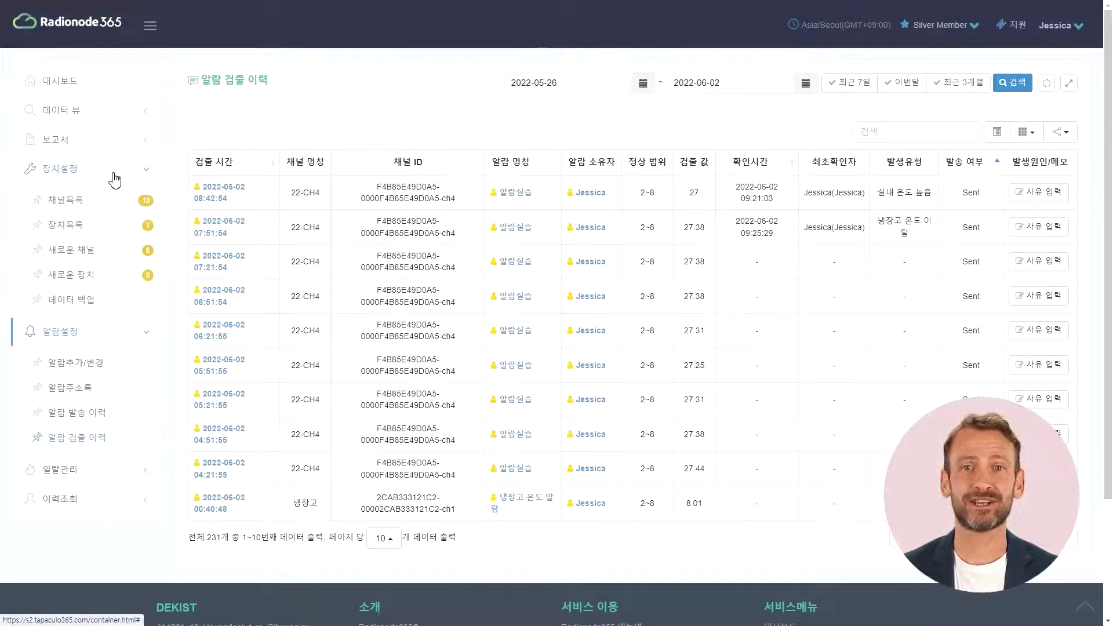
pyautogui.click(90, 227)
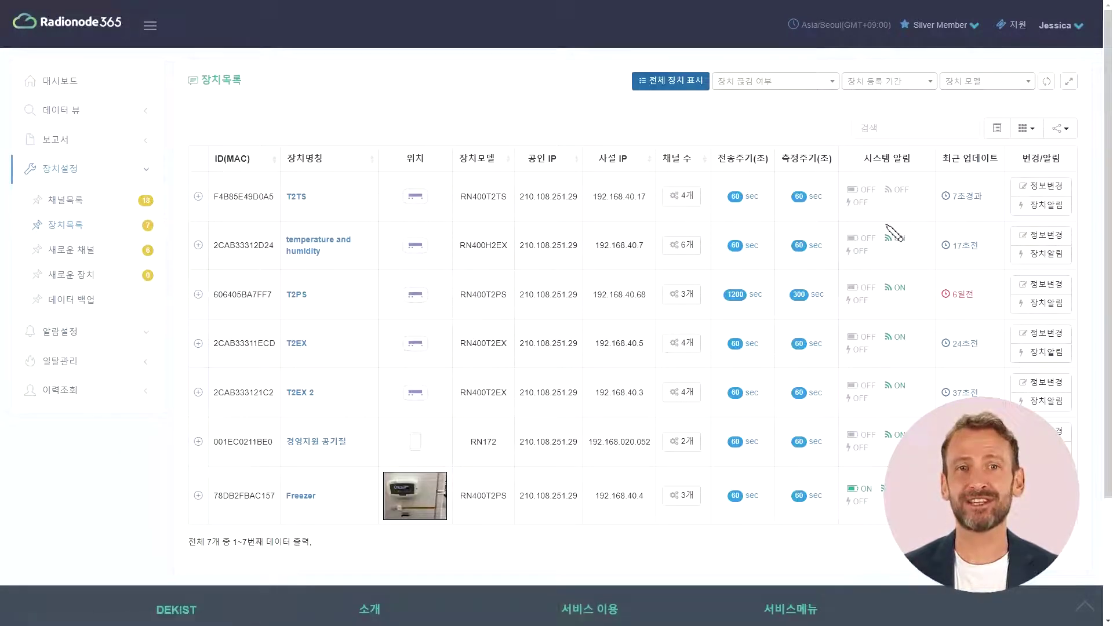
pyautogui.click(1045, 207)
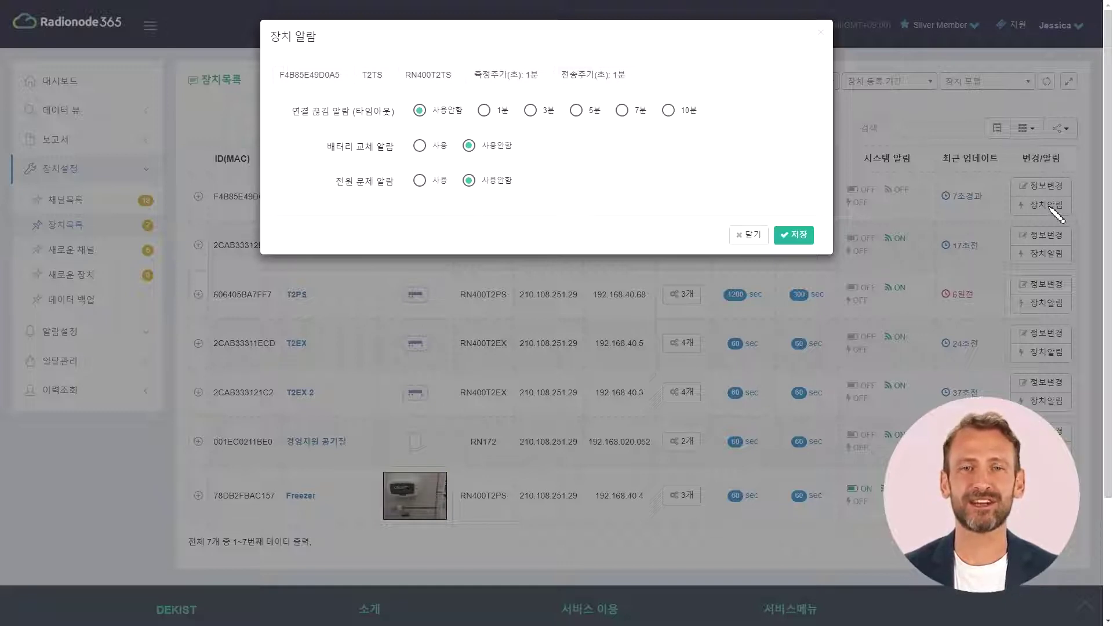
pyautogui.click(495, 113)
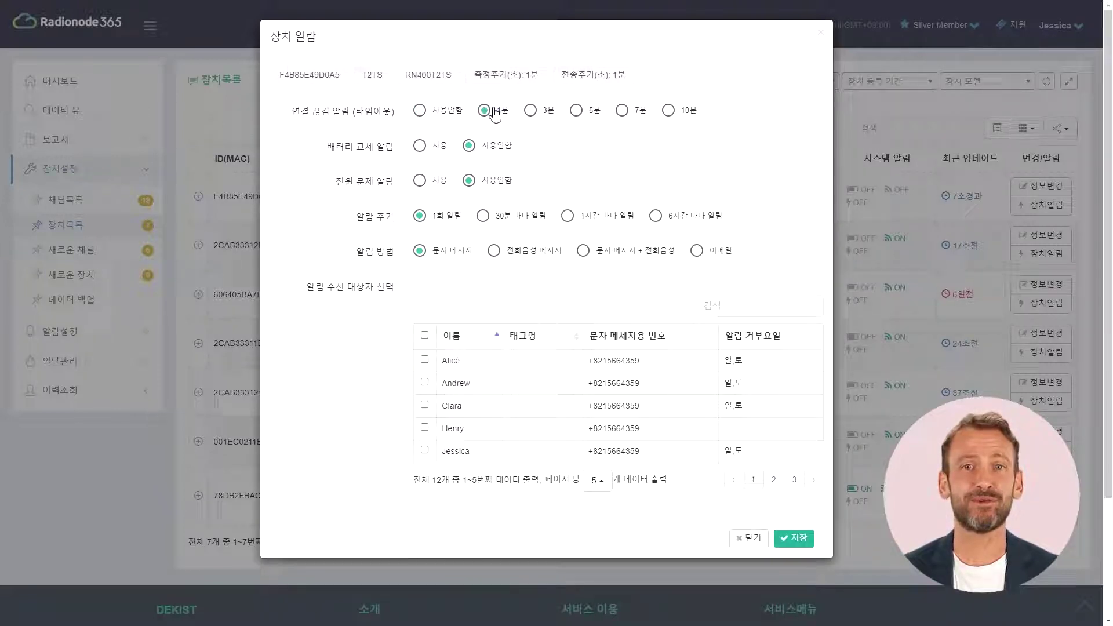
pyautogui.click(530, 111)
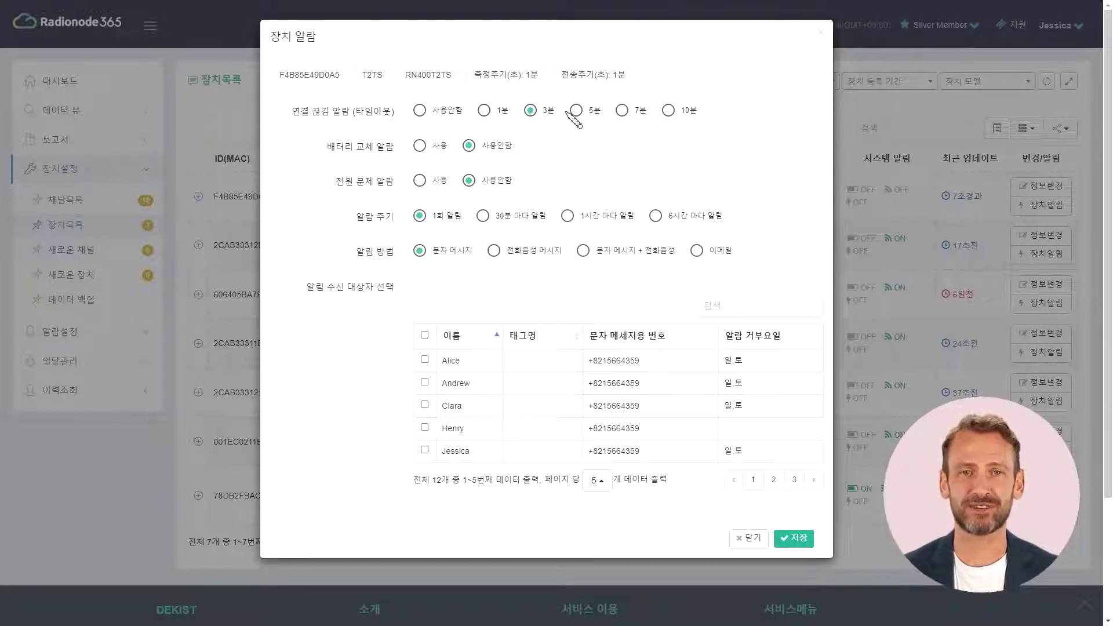
pyautogui.click(591, 118)
pyautogui.click(648, 121)
pyautogui.click(695, 117)
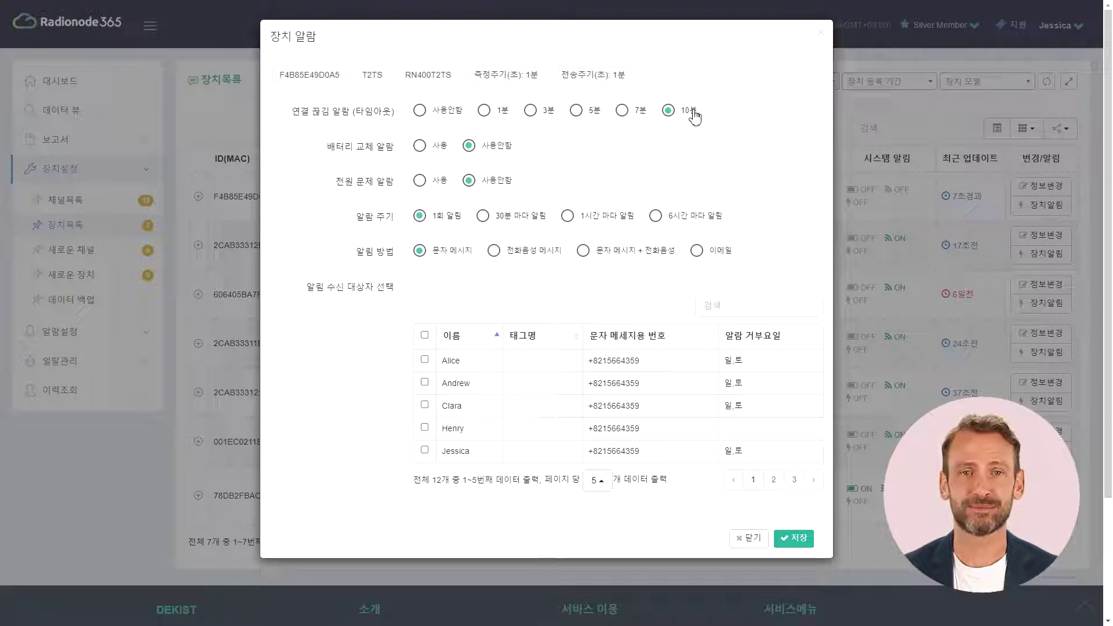
pyautogui.click(485, 111)
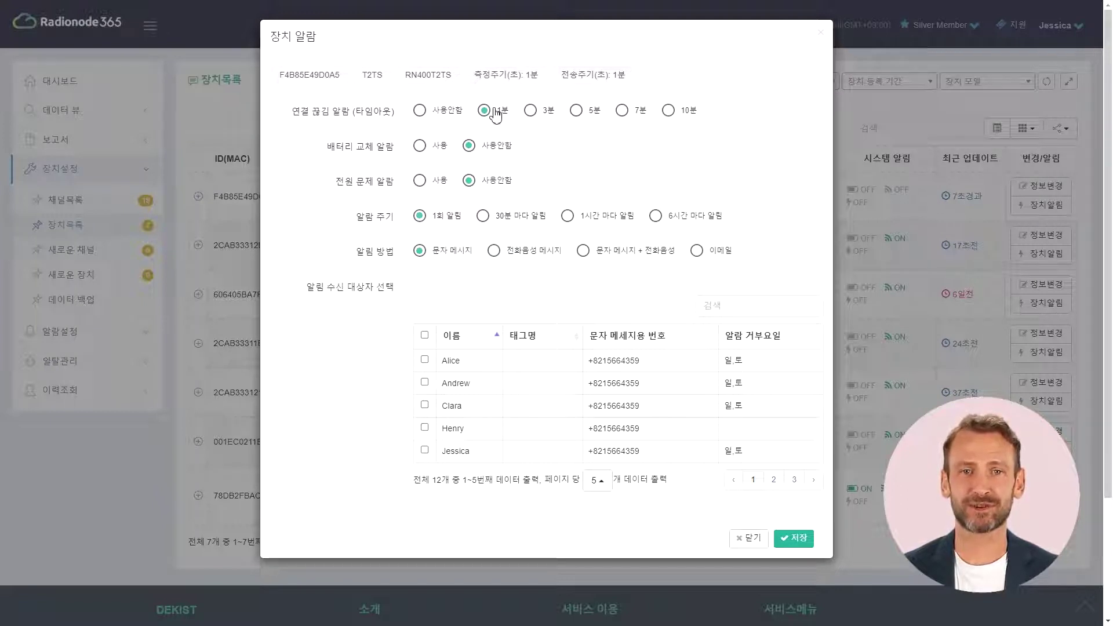
# - Set the battery replacement alarm to 사용 and the power problem alarm to 사용안함
pyautogui.click(441, 146)
pyautogui.click(471, 146)
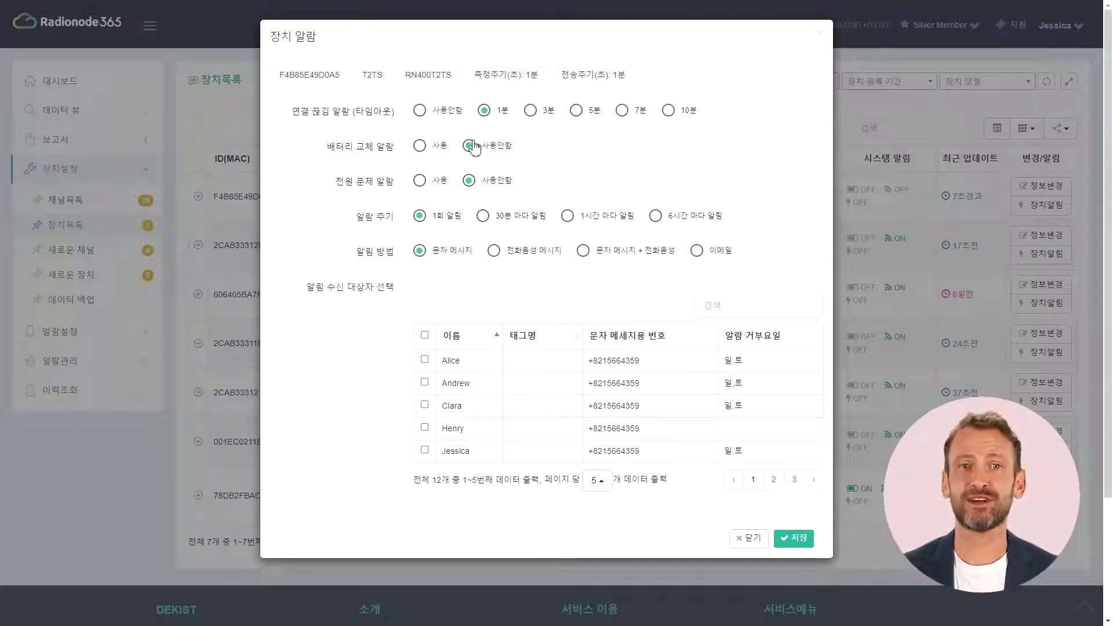
pyautogui.click(433, 146)
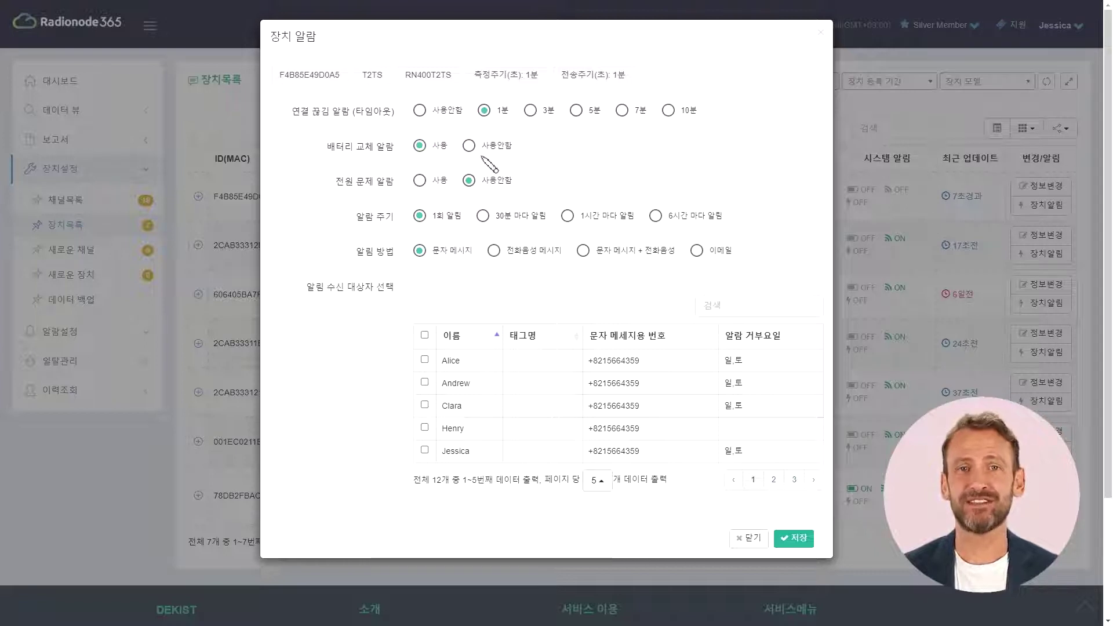
pyautogui.click(426, 180)
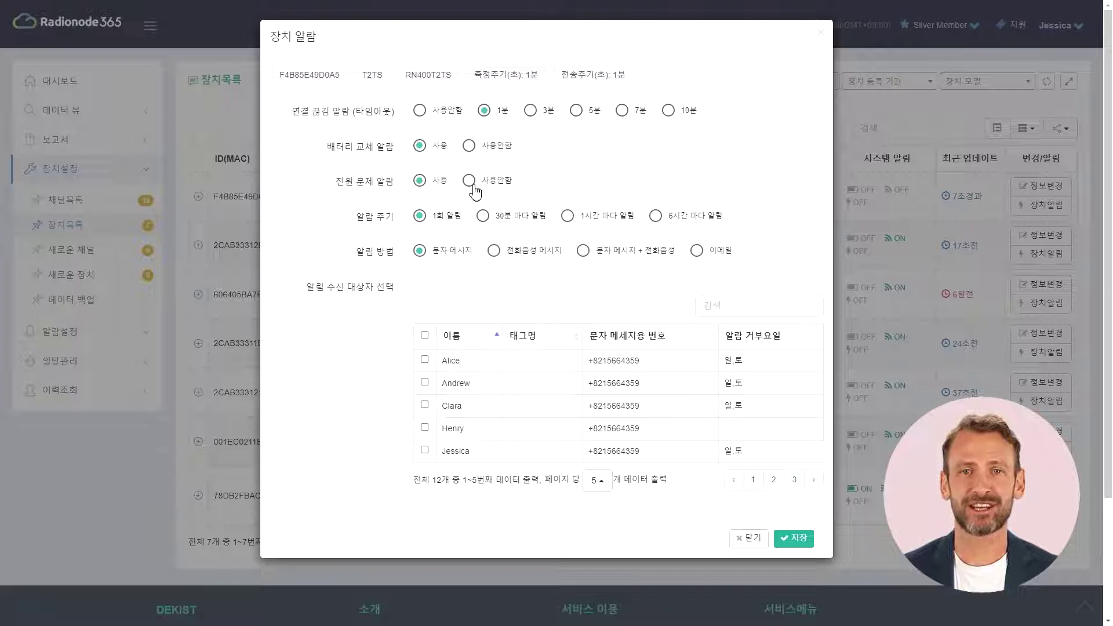
pyautogui.click(494, 185)
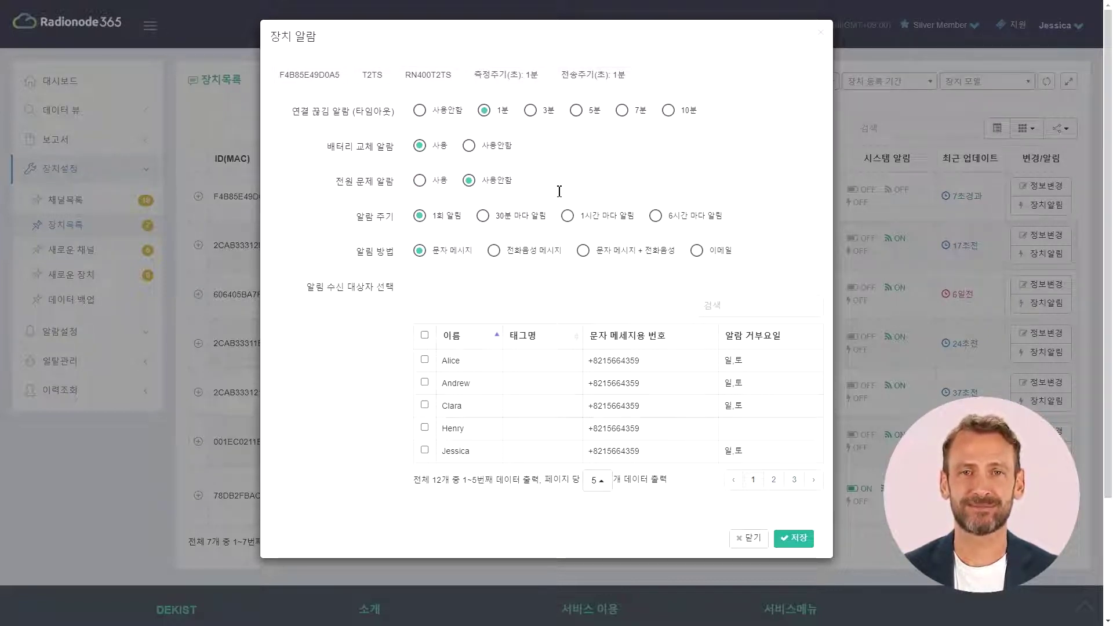
# - Set the device alarm's notification interval to every 6 hours (6시간 마다 알림)
pyautogui.click(483, 218)
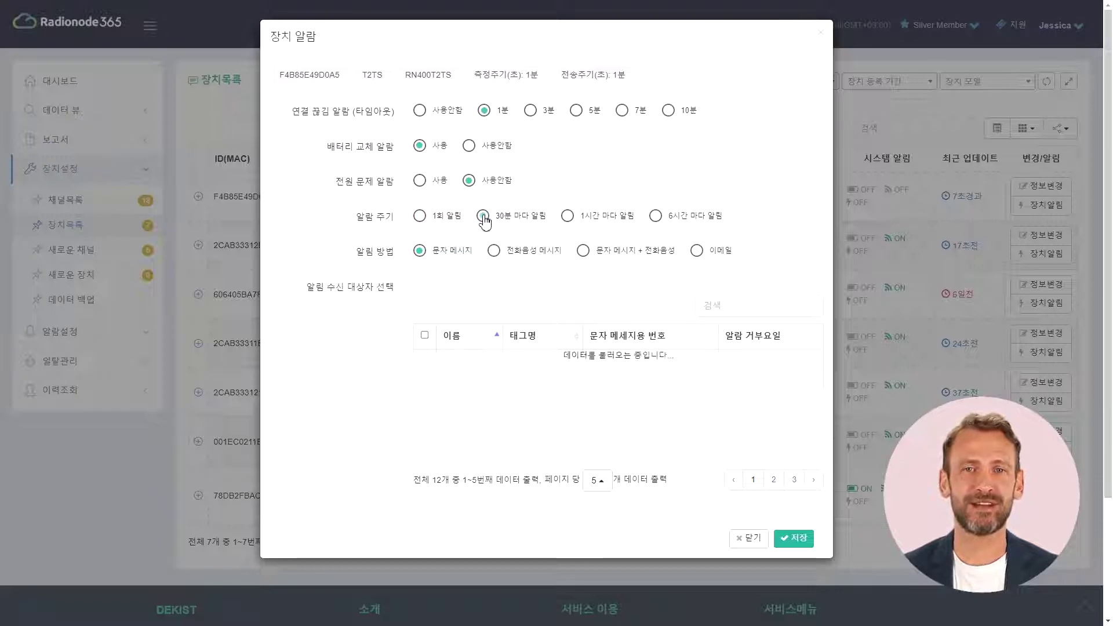
pyautogui.click(568, 217)
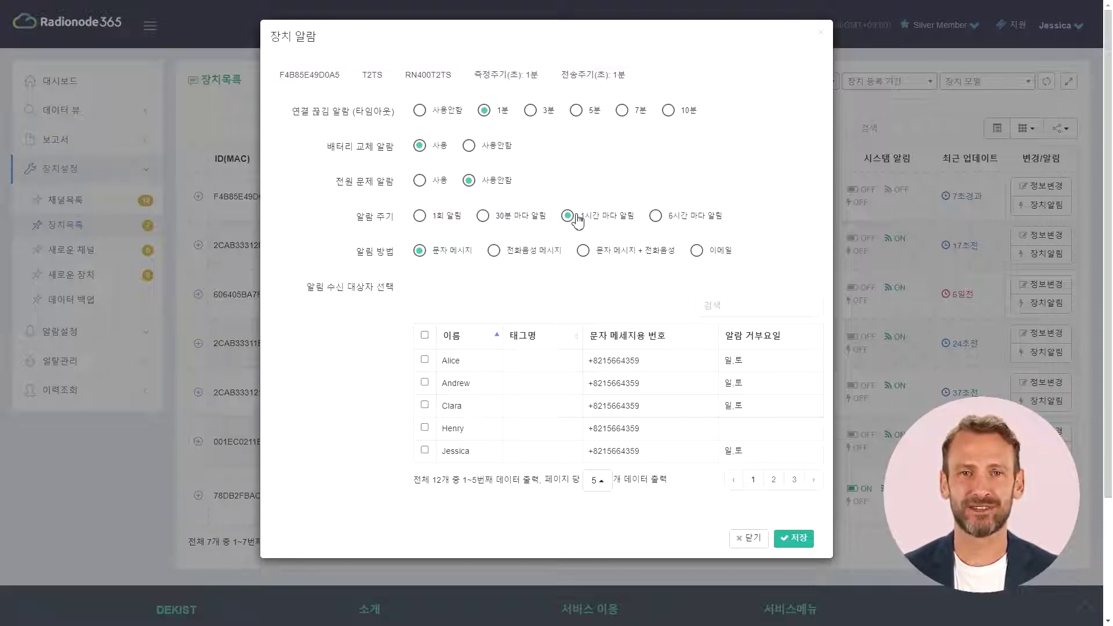
pyautogui.click(655, 216)
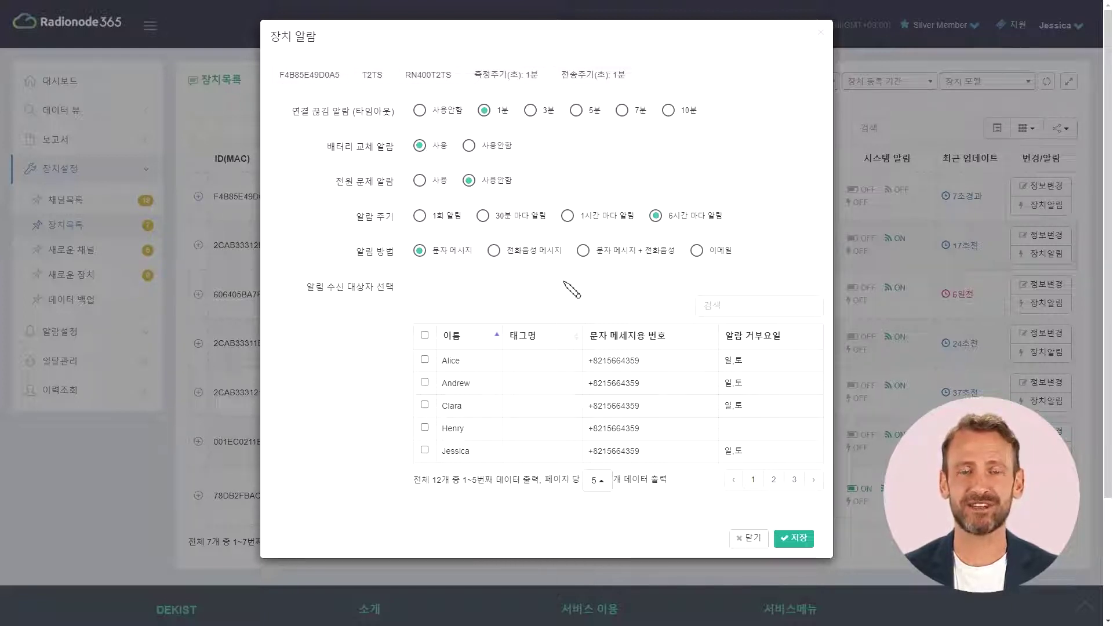
# - Select the second, third and fourth contacts in the list as alarm recipients and save the device alarm
pyautogui.click(425, 383)
pyautogui.click(424, 416)
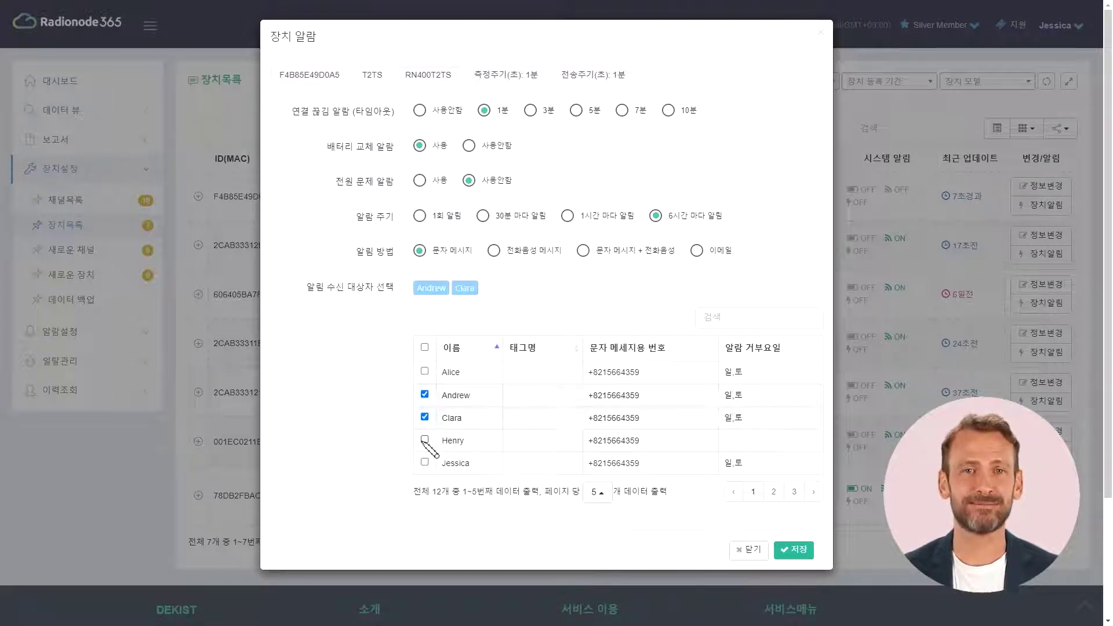
pyautogui.click(424, 440)
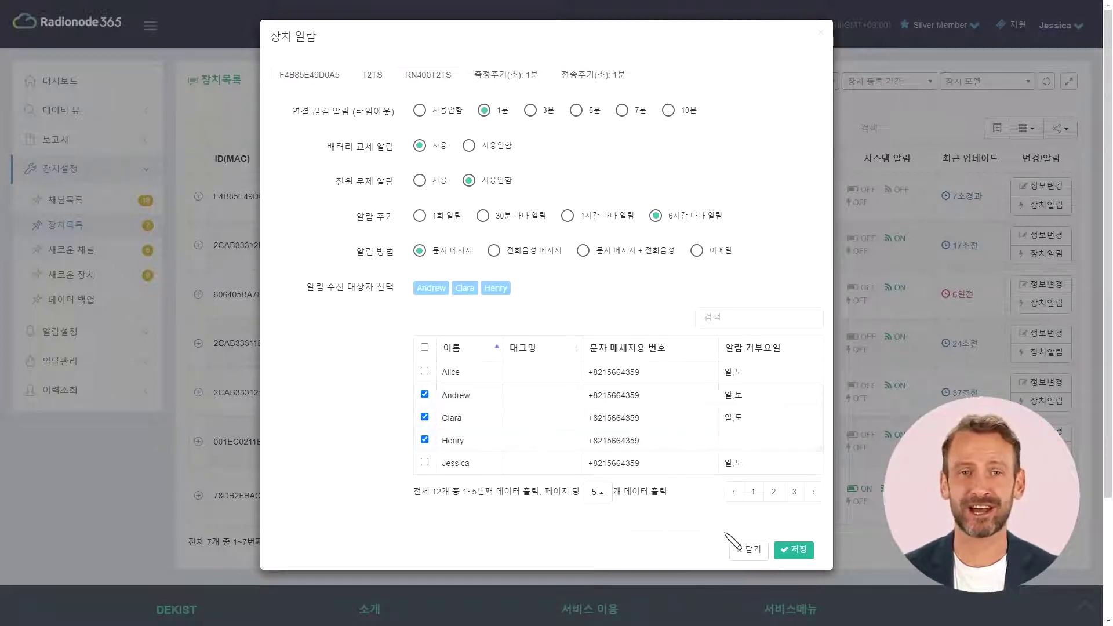
pyautogui.click(799, 550)
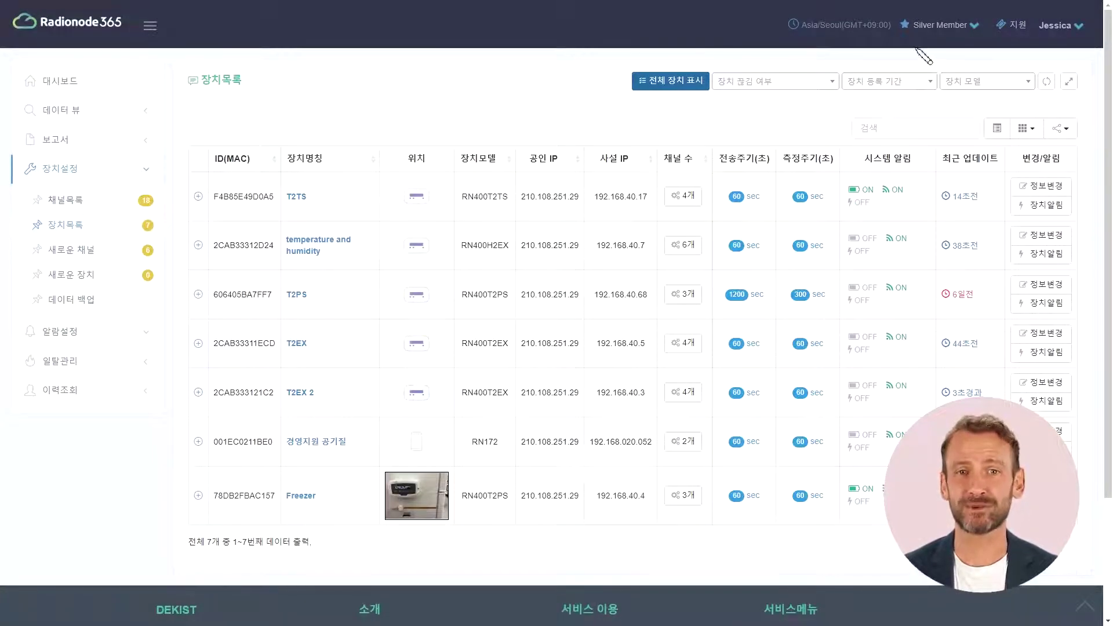
# - View the membership's remaining message allowances and open the global alarm control (전체 알람 제어) settings
pyautogui.click(944, 32)
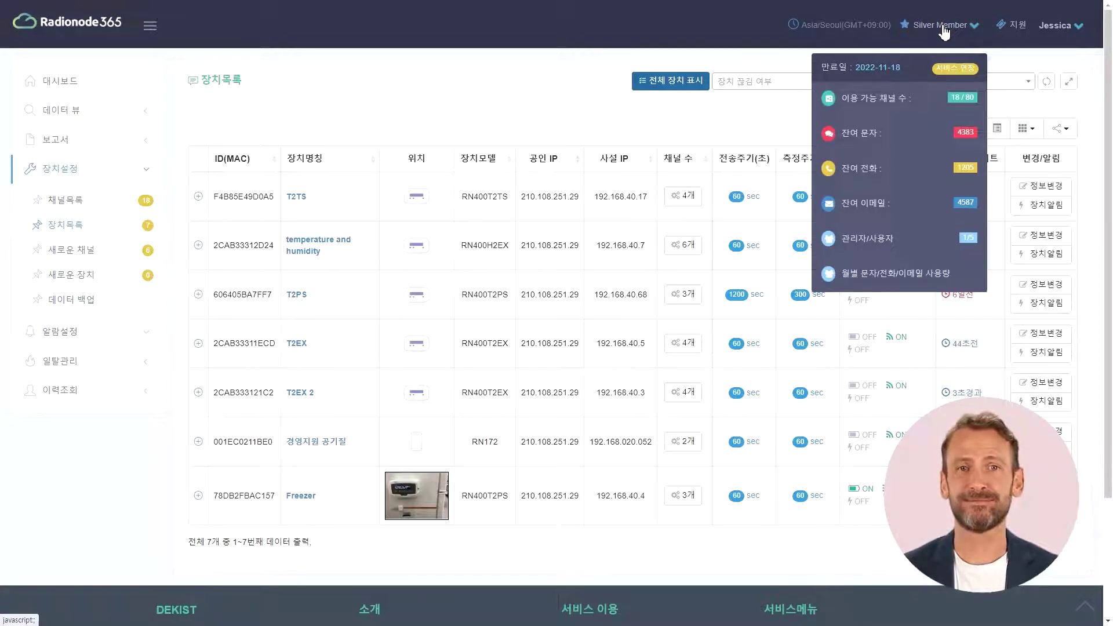
pyautogui.click(1060, 25)
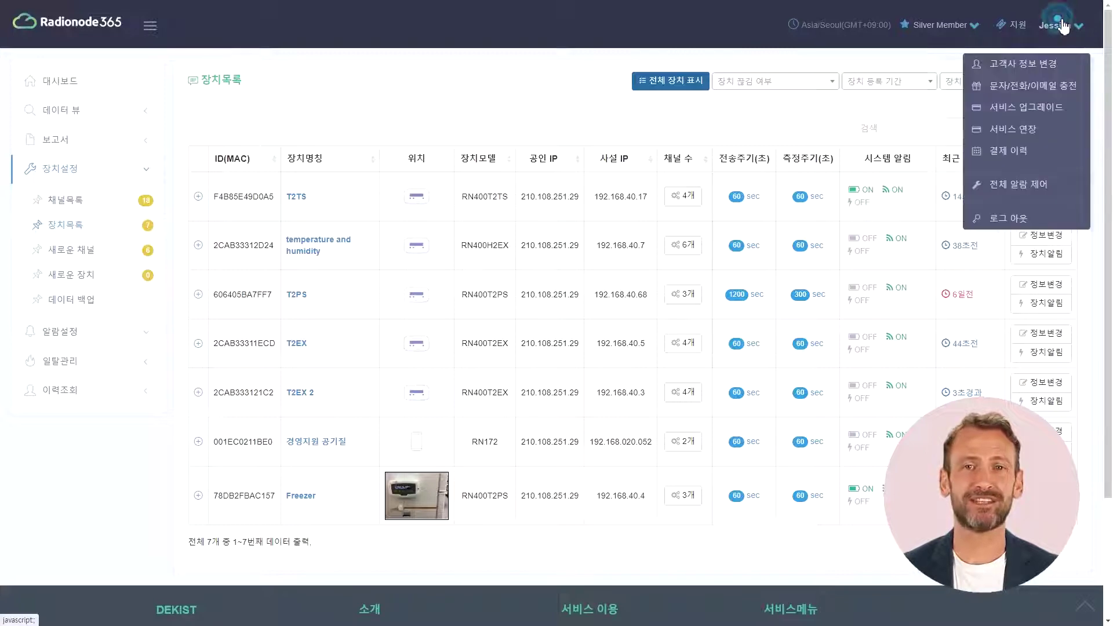
pyautogui.click(1002, 183)
# - Set the global threshold, device disconnection, battery replacement and power problem alarms to 미사용 and save
pyautogui.click(469, 75)
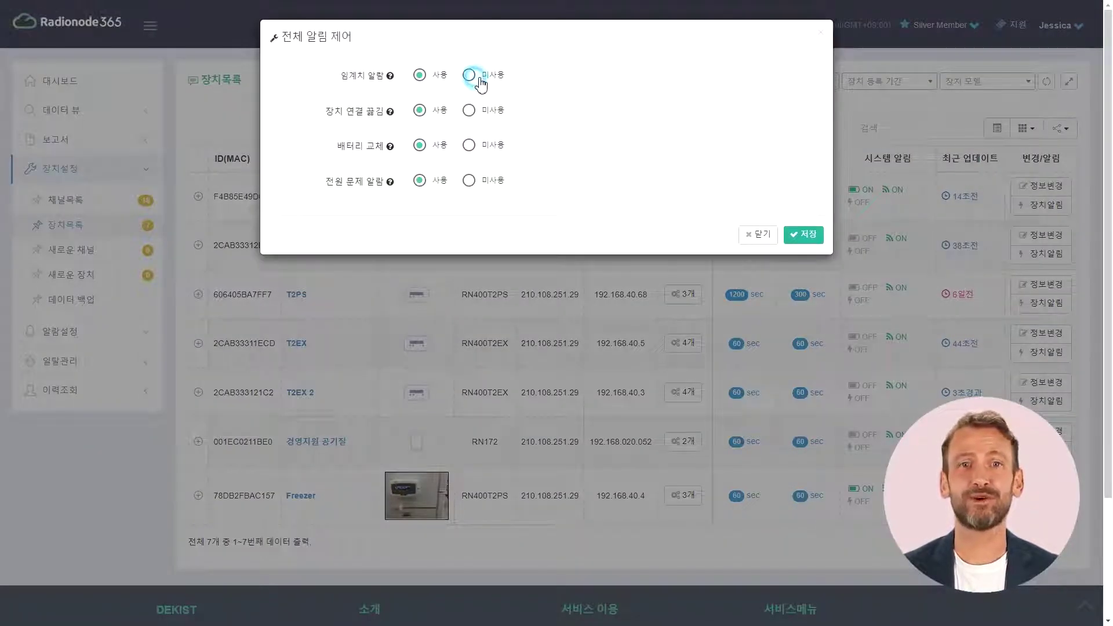
pyautogui.click(469, 110)
pyautogui.click(471, 145)
pyautogui.click(470, 180)
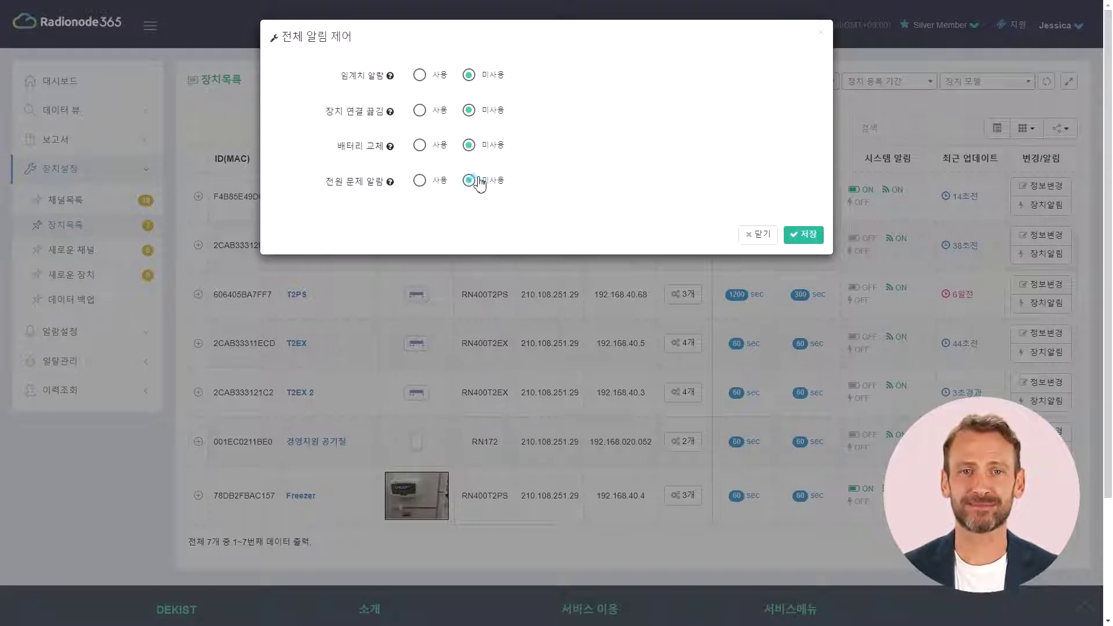
pyautogui.click(814, 235)
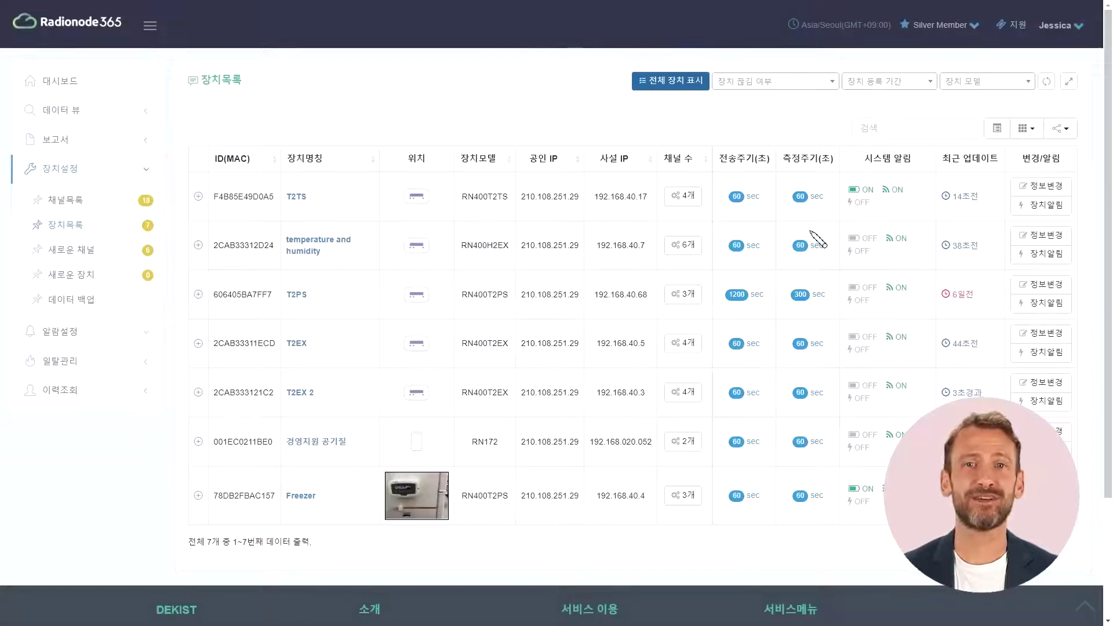